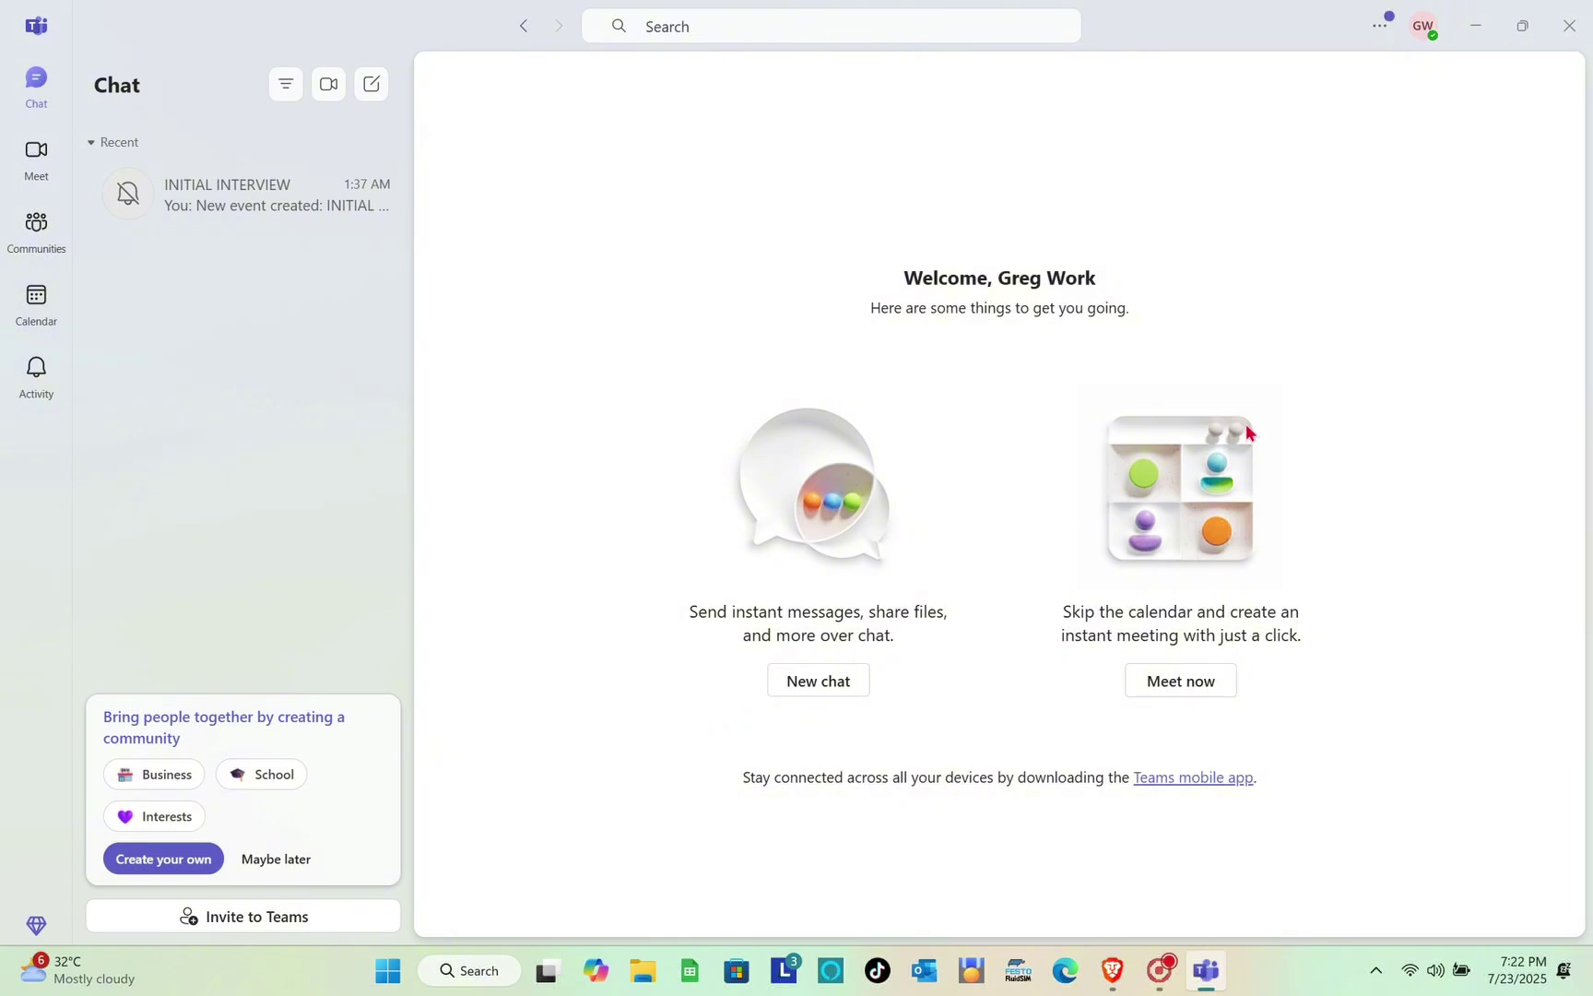
Check the account menu, then start a new chat and dismiss its tip
click(1425, 27)
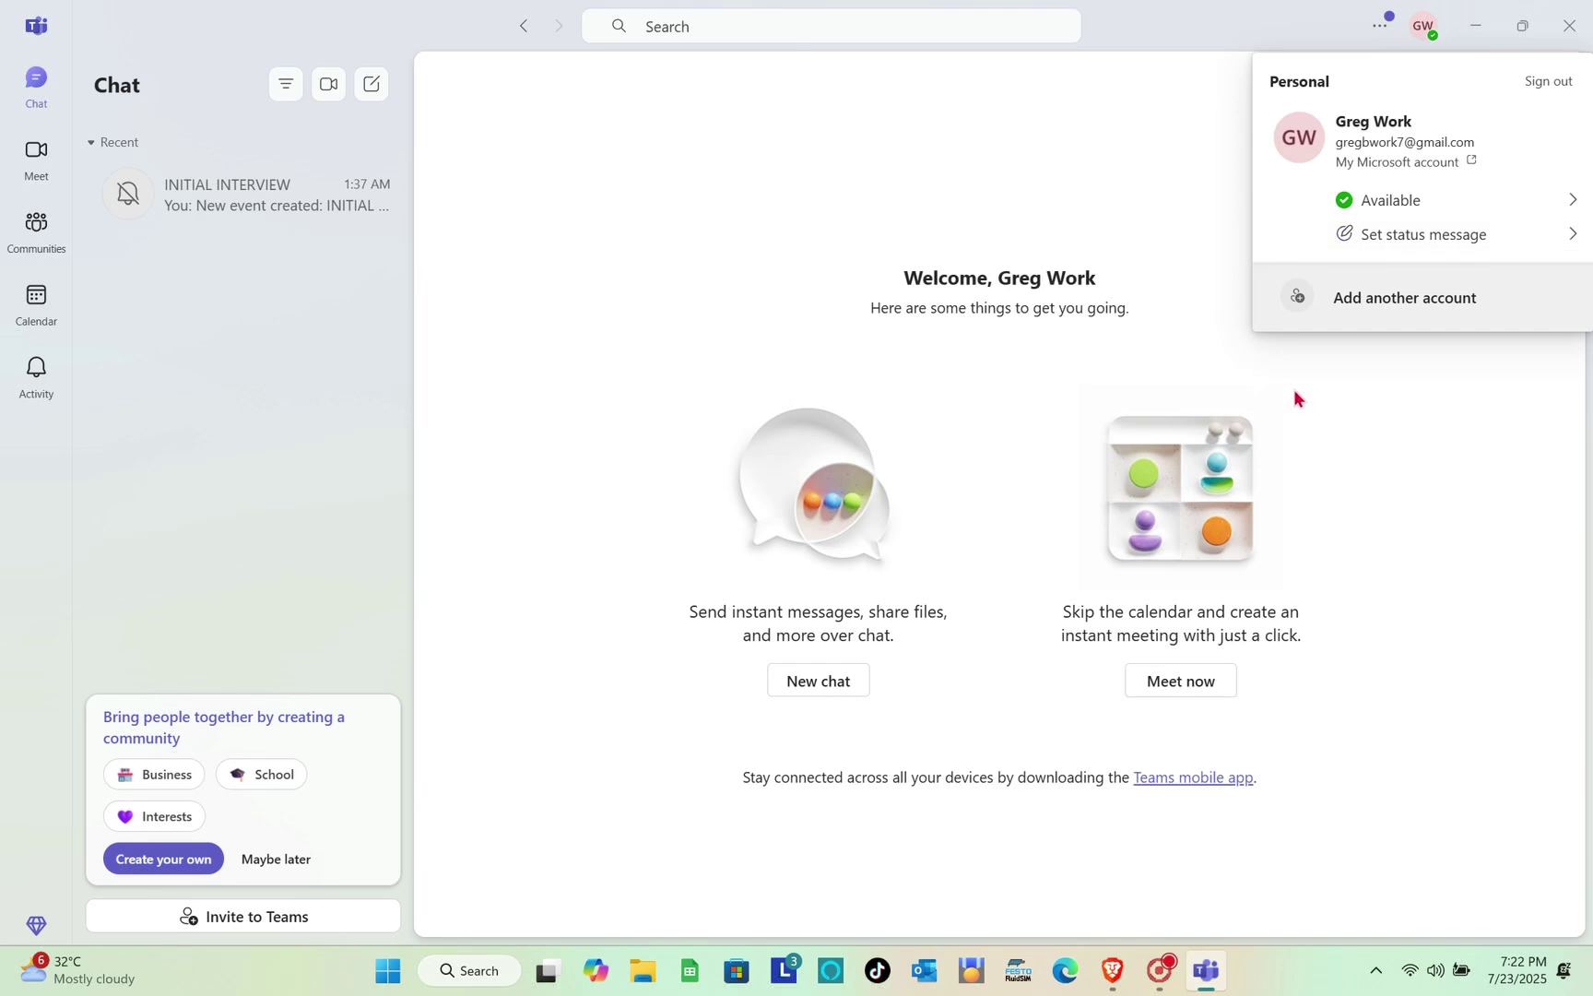
click(1369, 421)
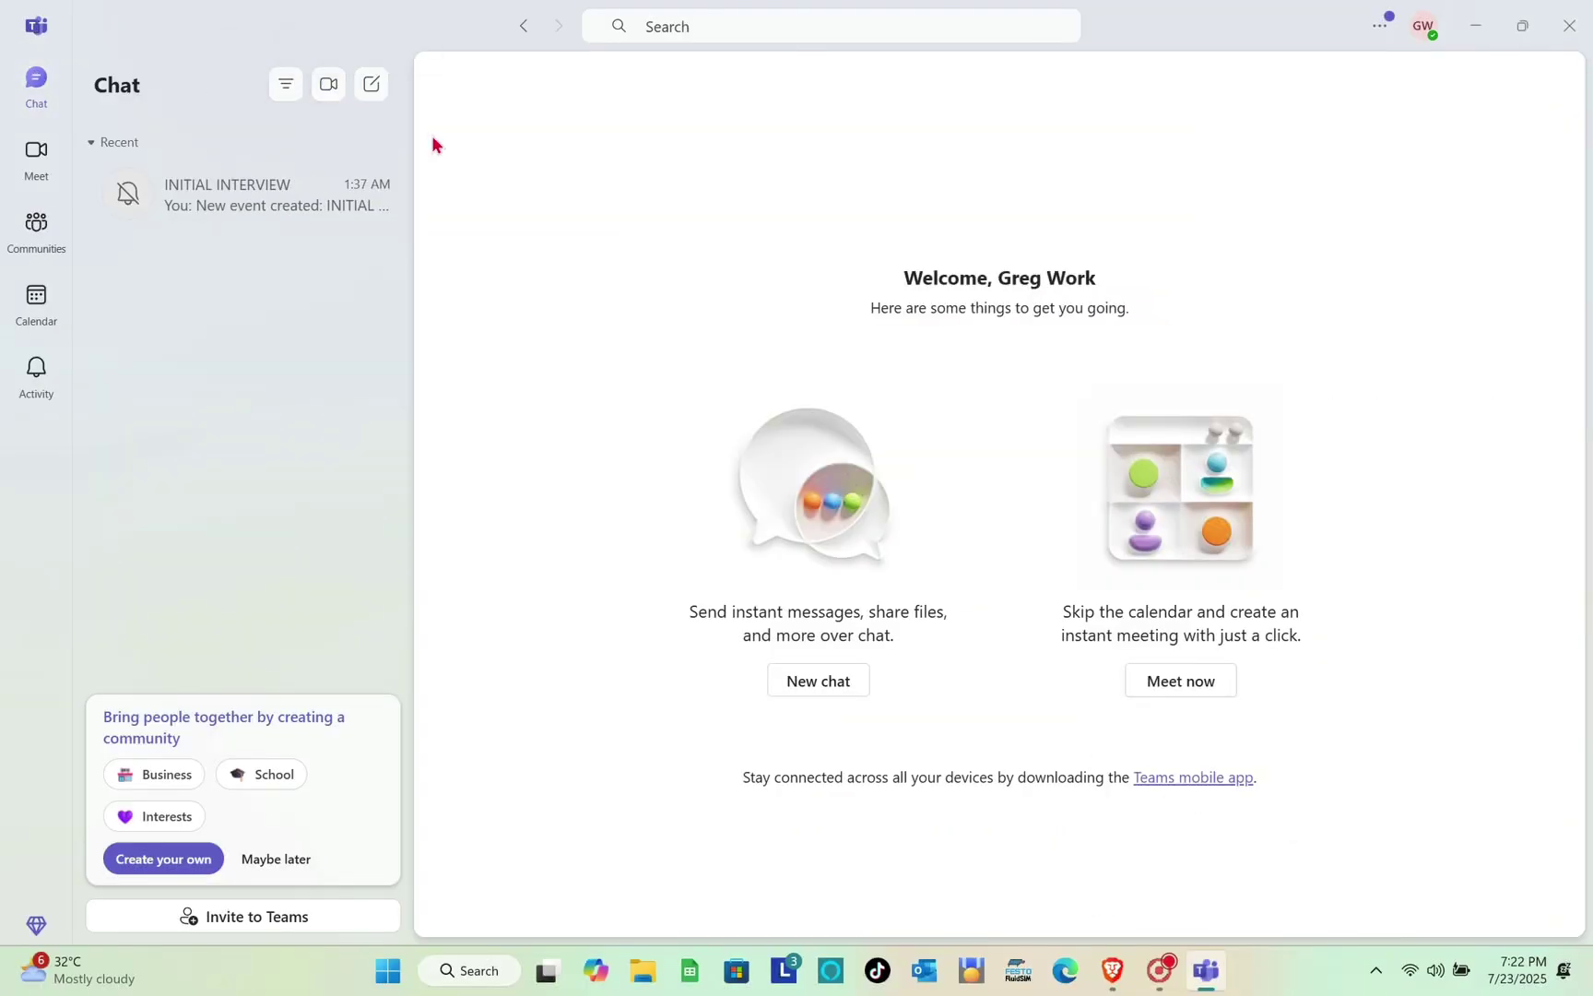
click(374, 88)
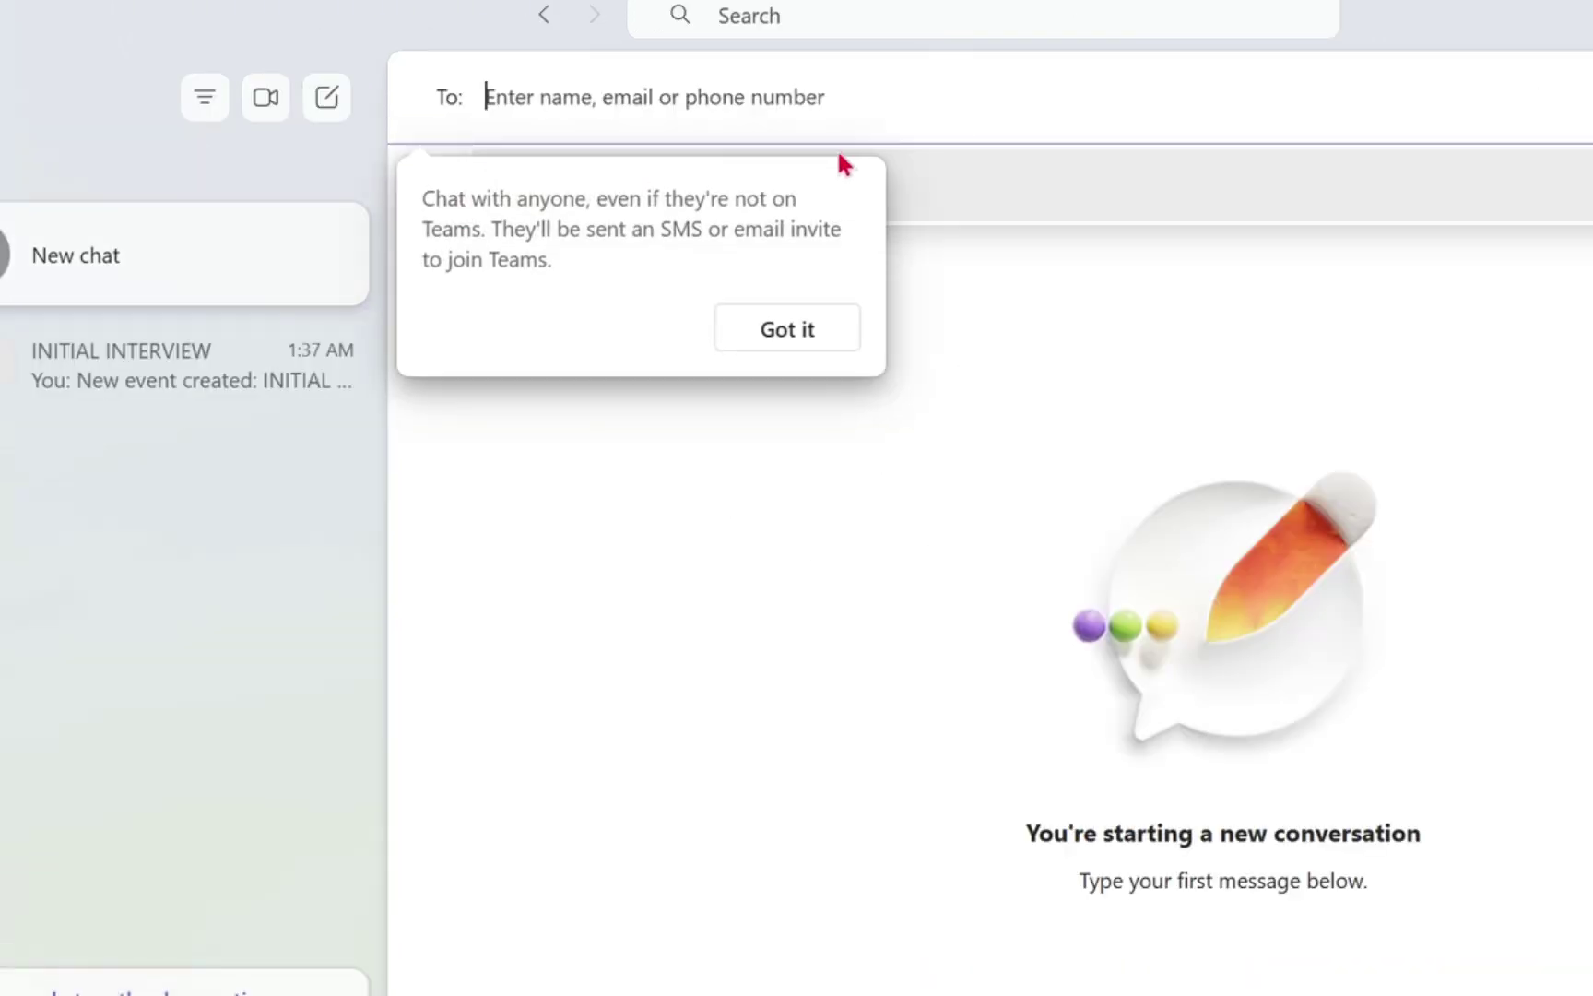
click(884, 367)
click(789, 332)
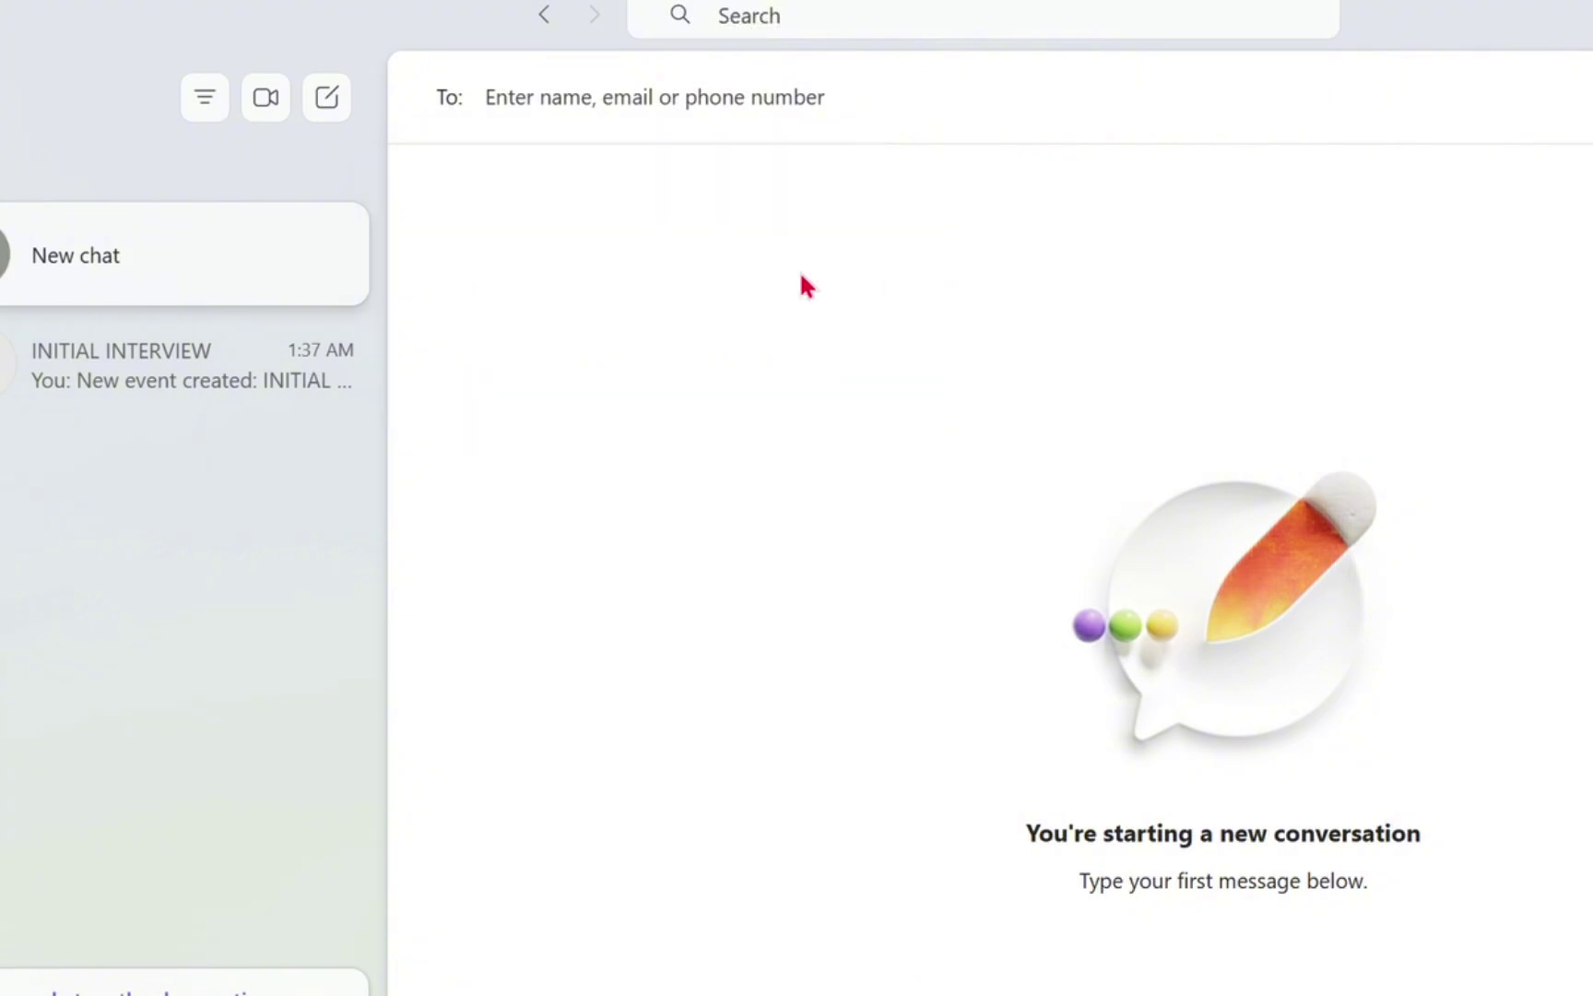
Address the chat to the suggested contact and send the message CLASS101
click(742, 111)
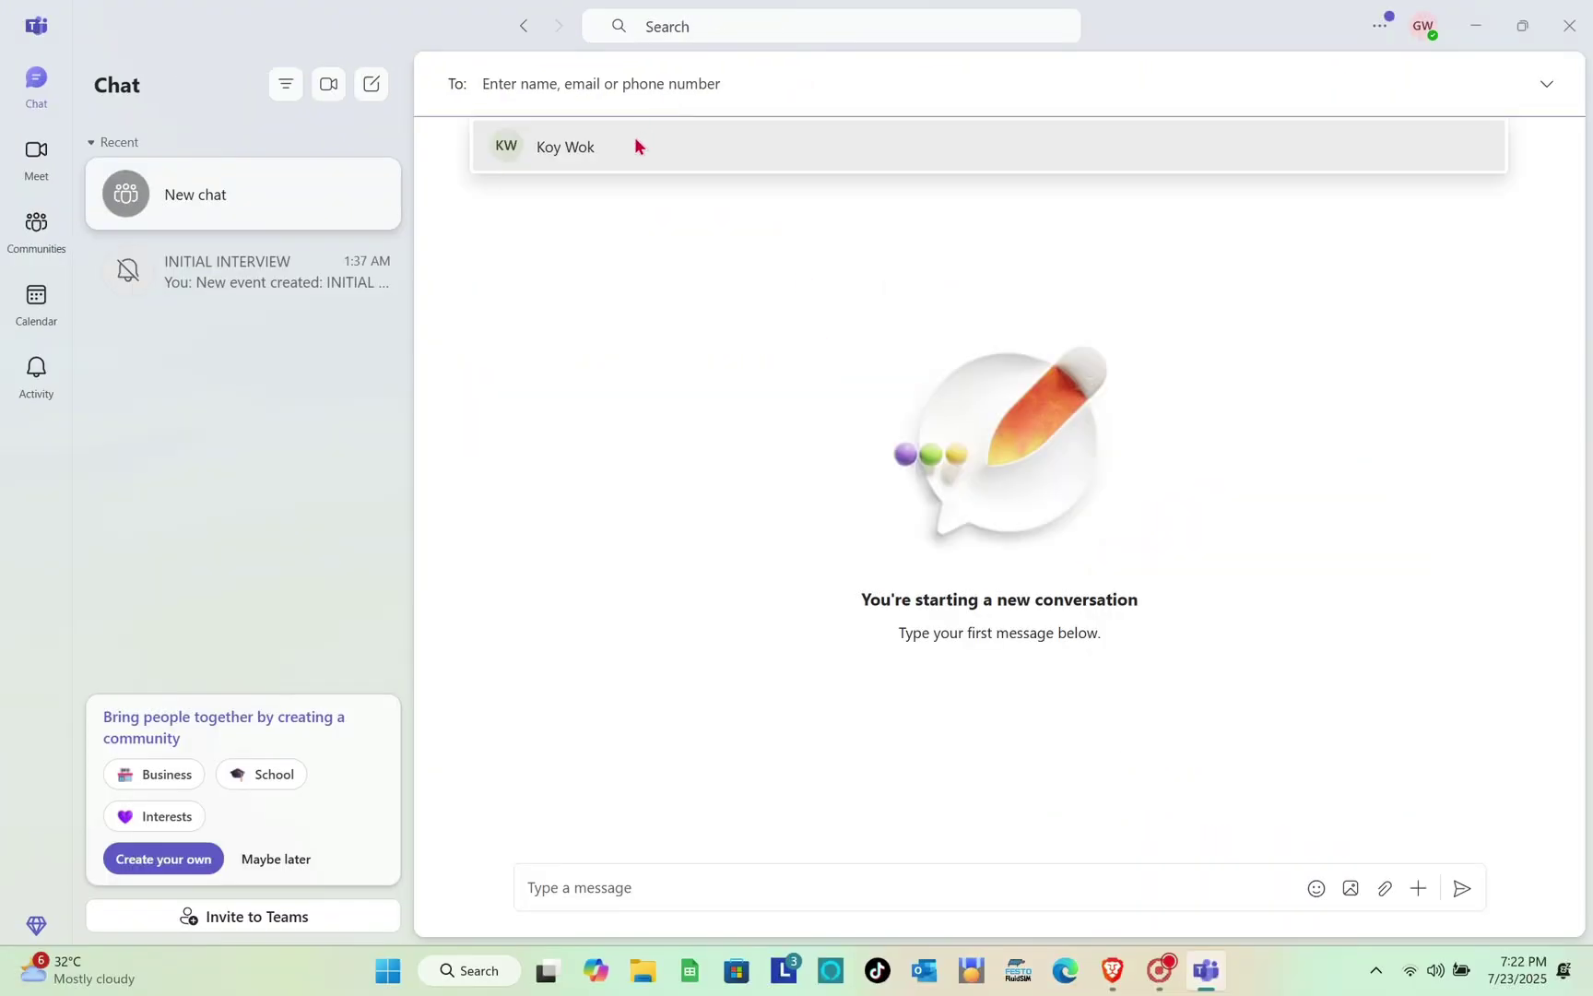
click(635, 144)
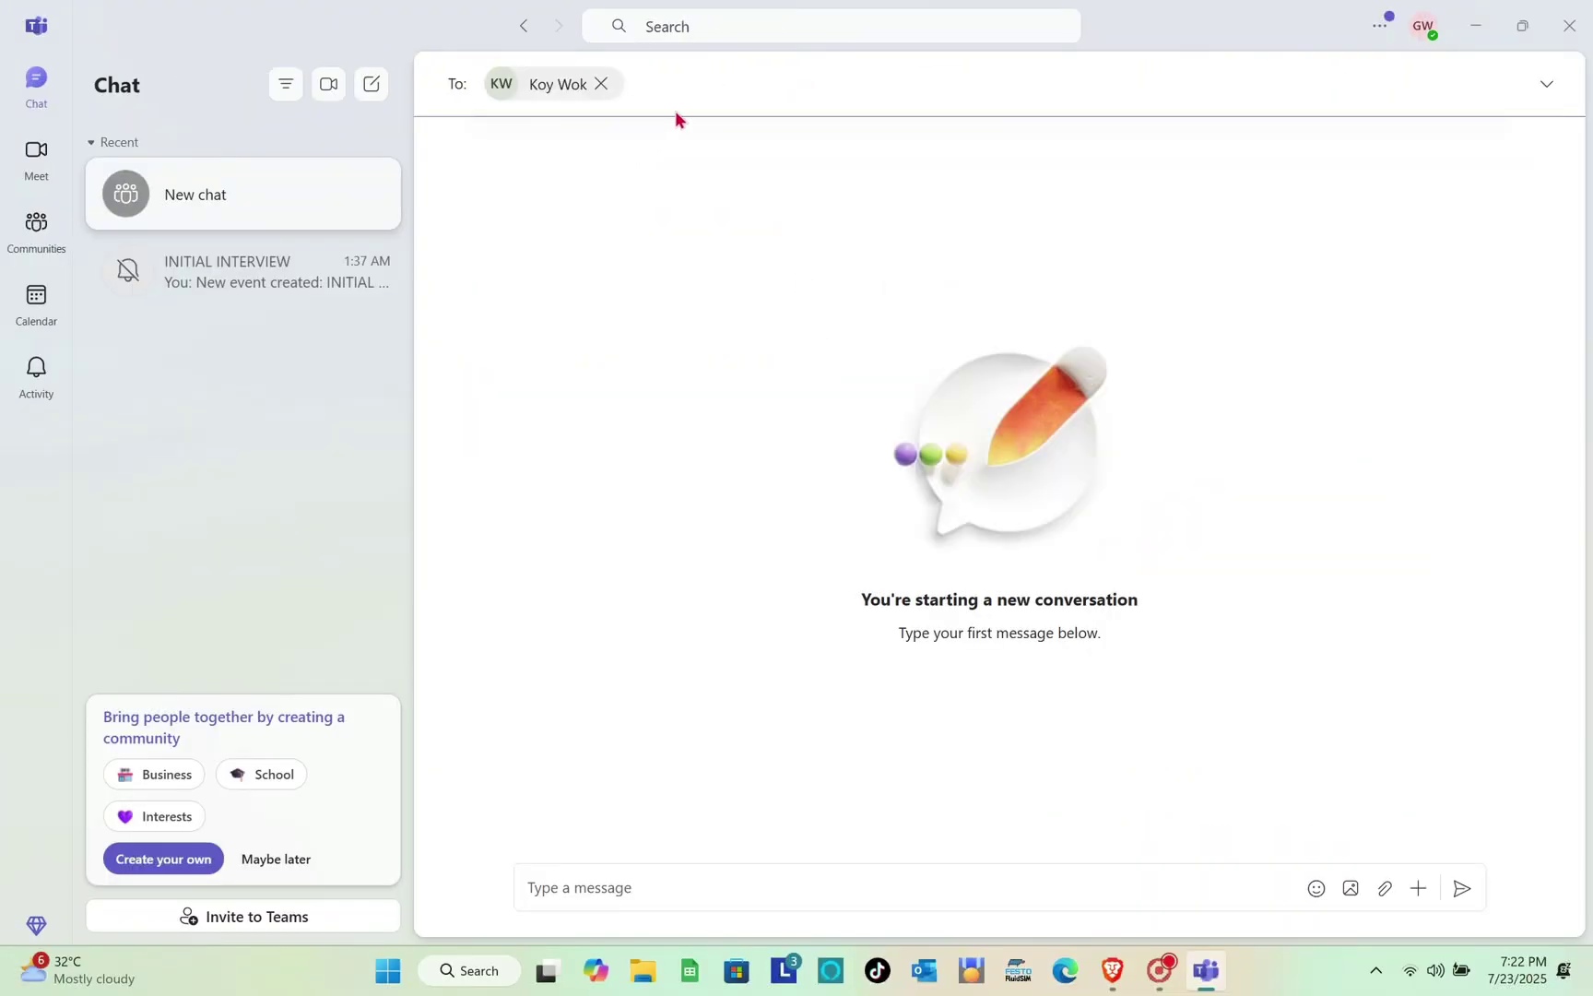
click(581, 886)
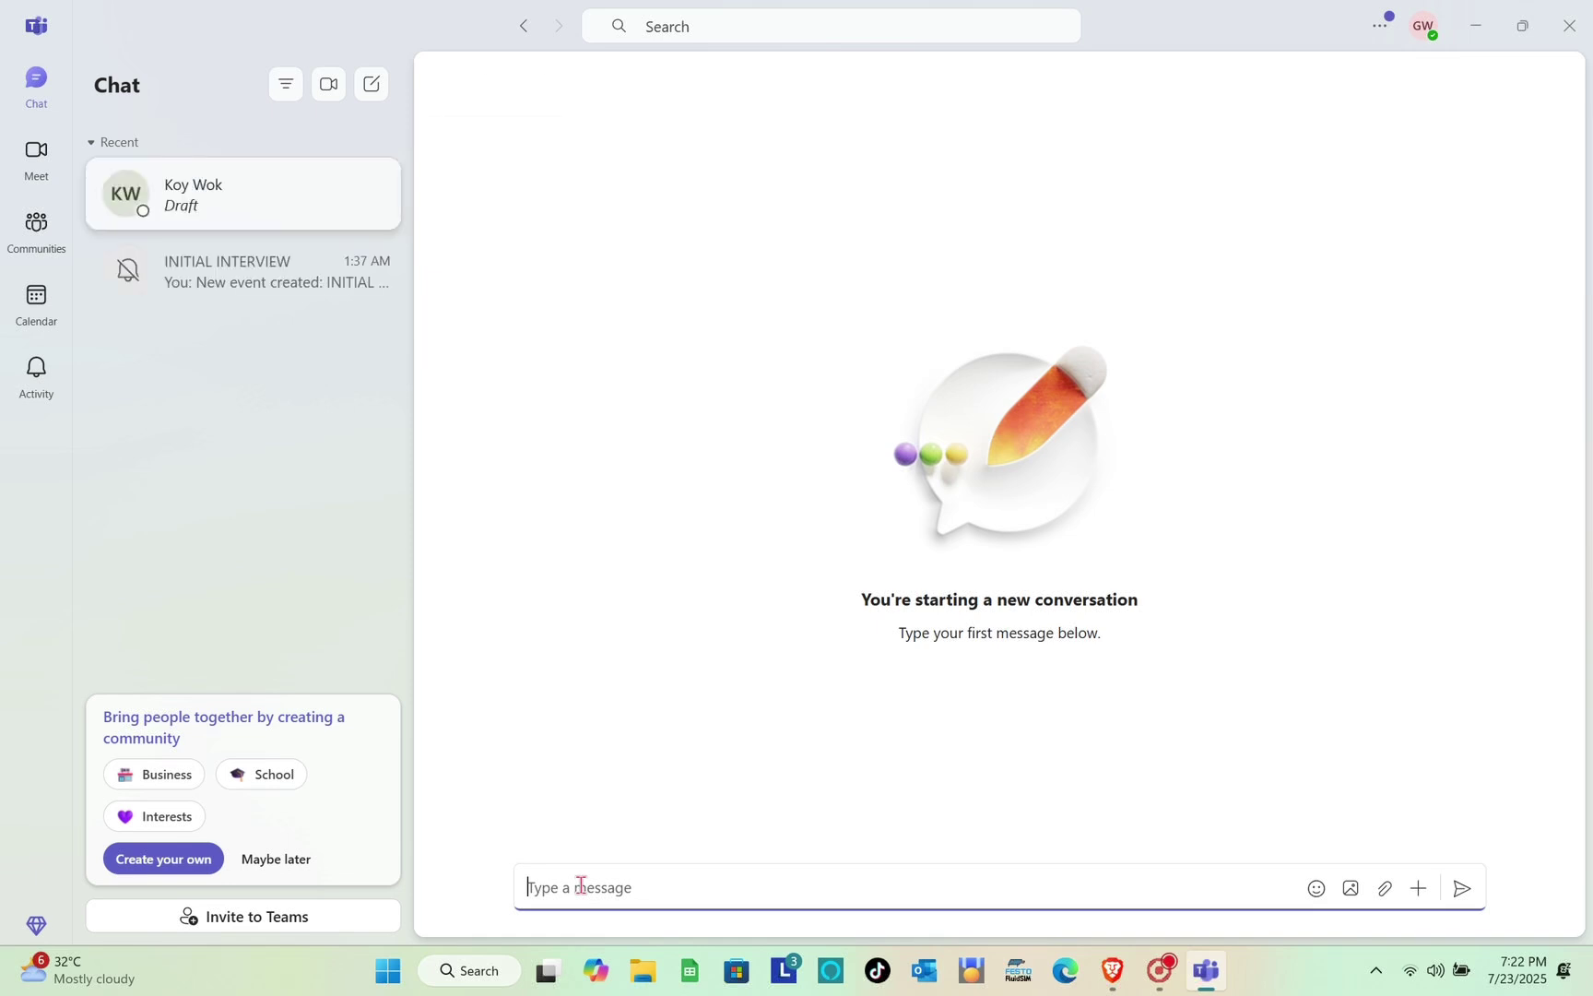
text(c)
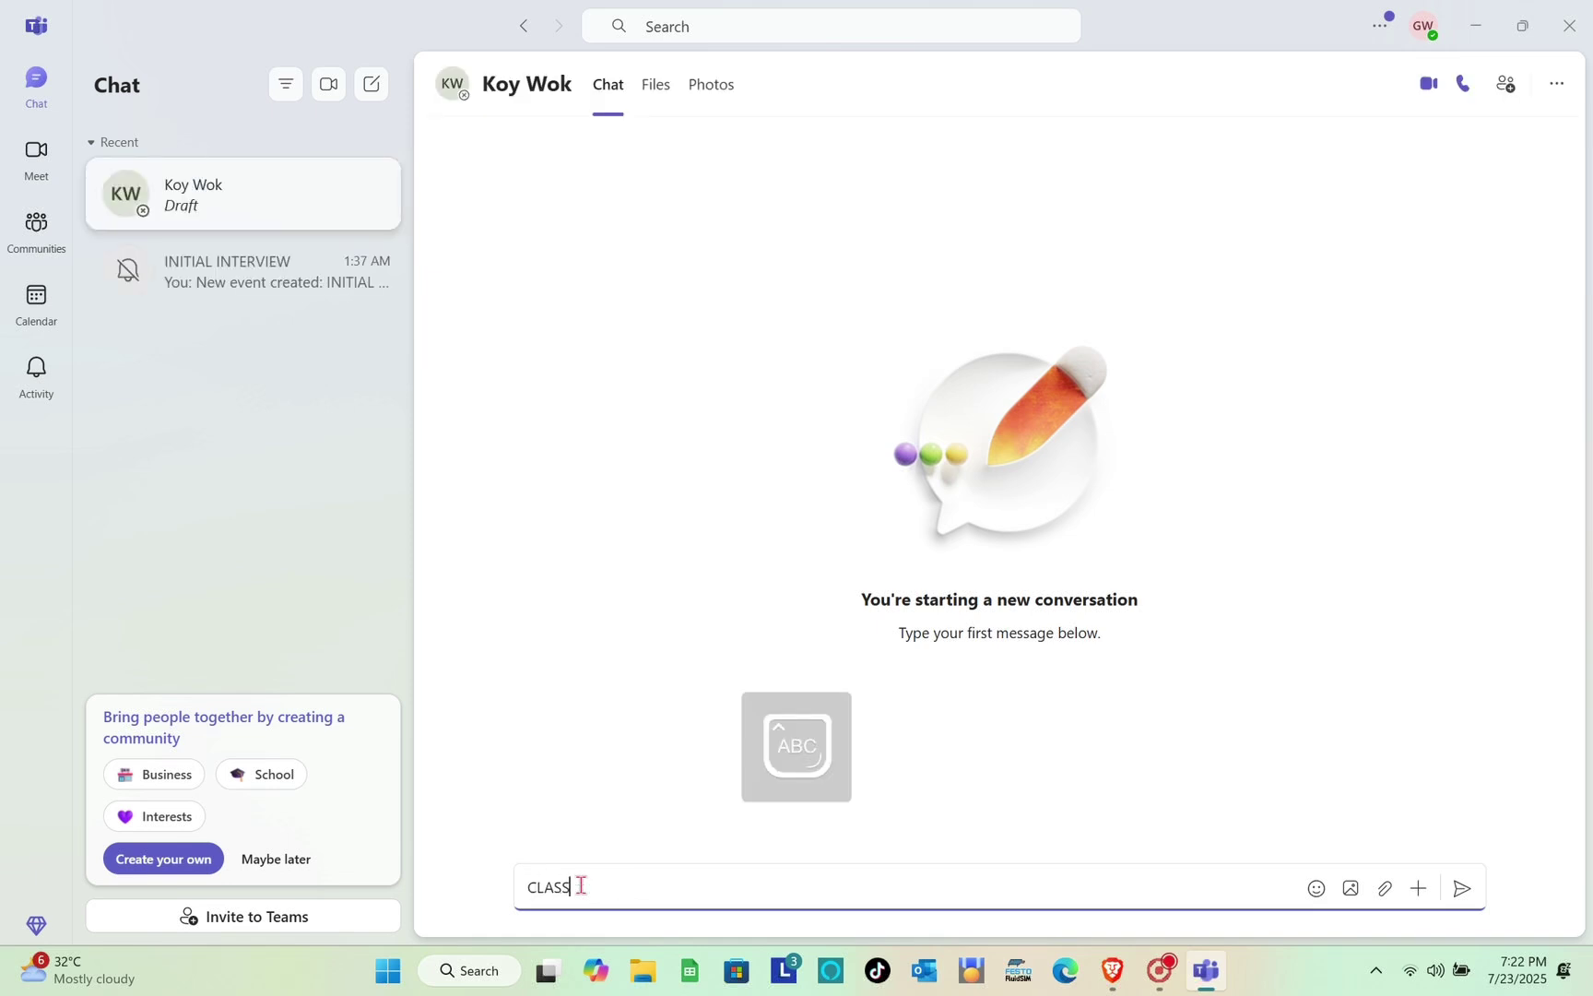
text(LASS101)
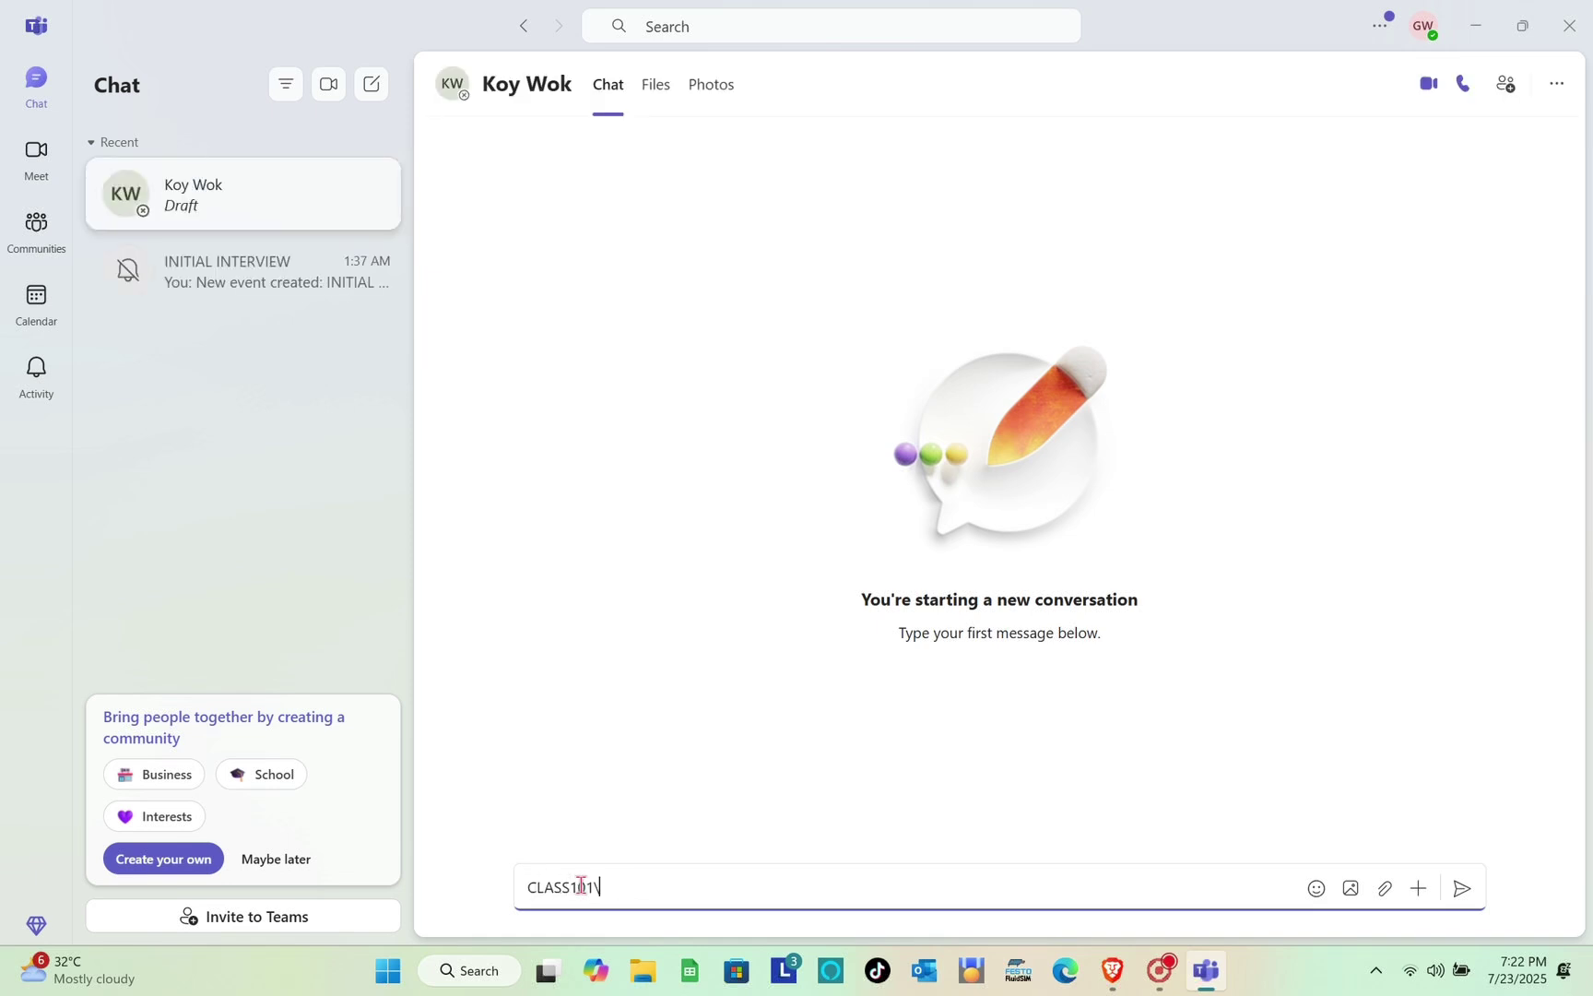
text(\)
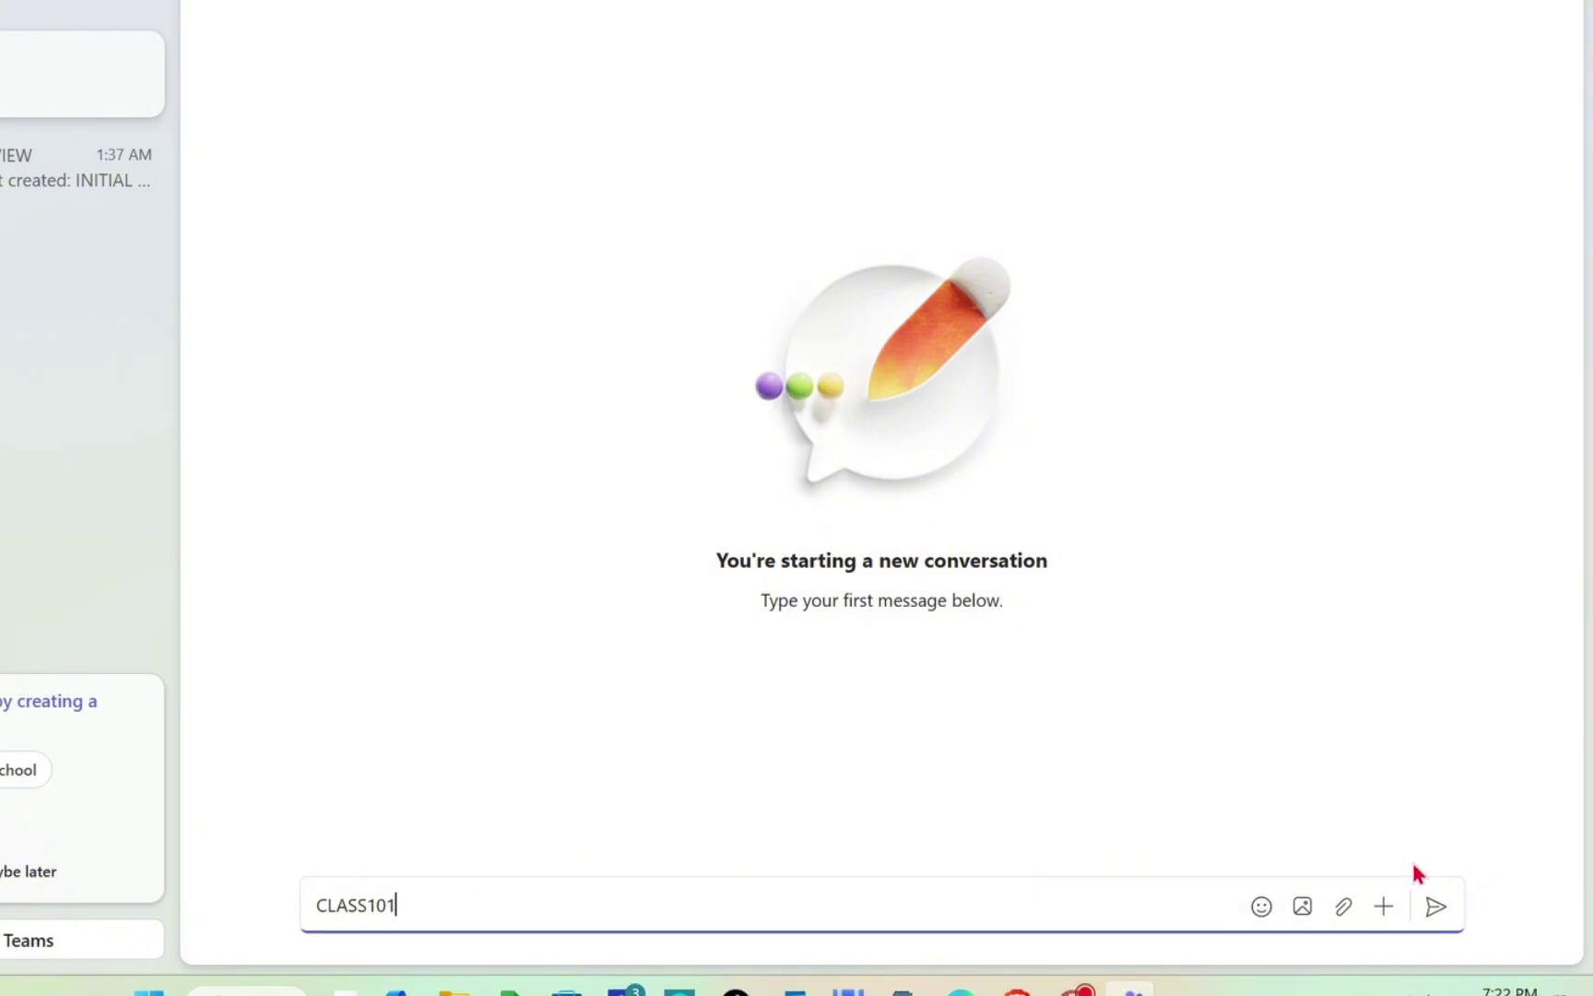
click(1436, 907)
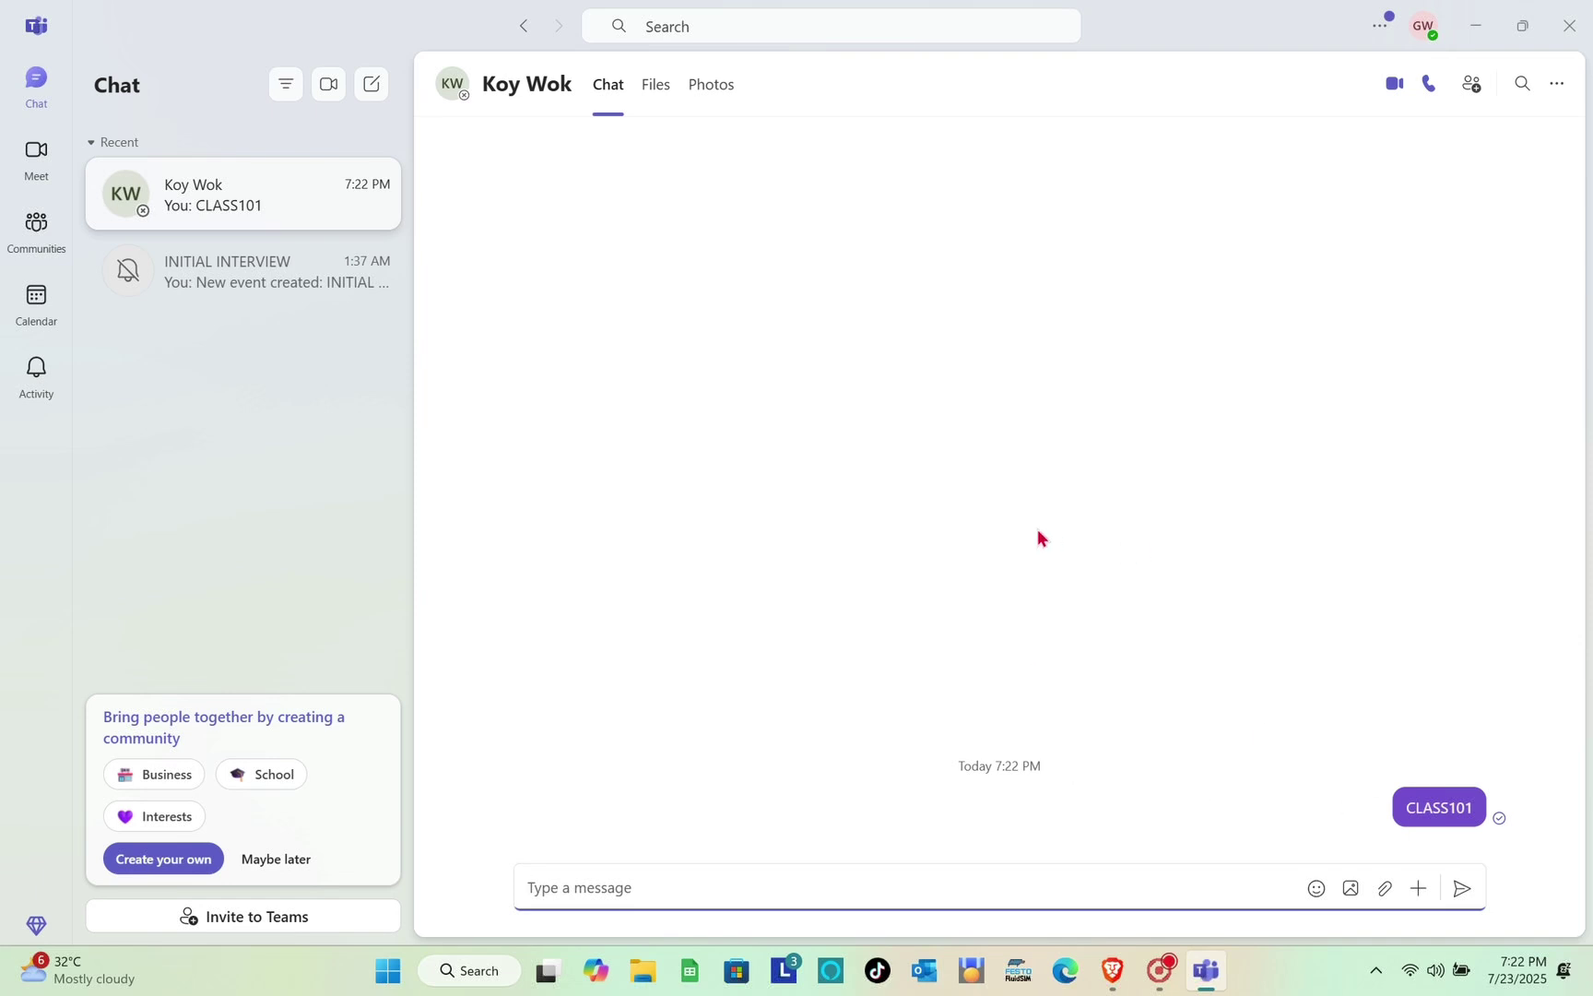
On the Meet page, create a meeting link with its default title replaced by CLASS101
click(38, 161)
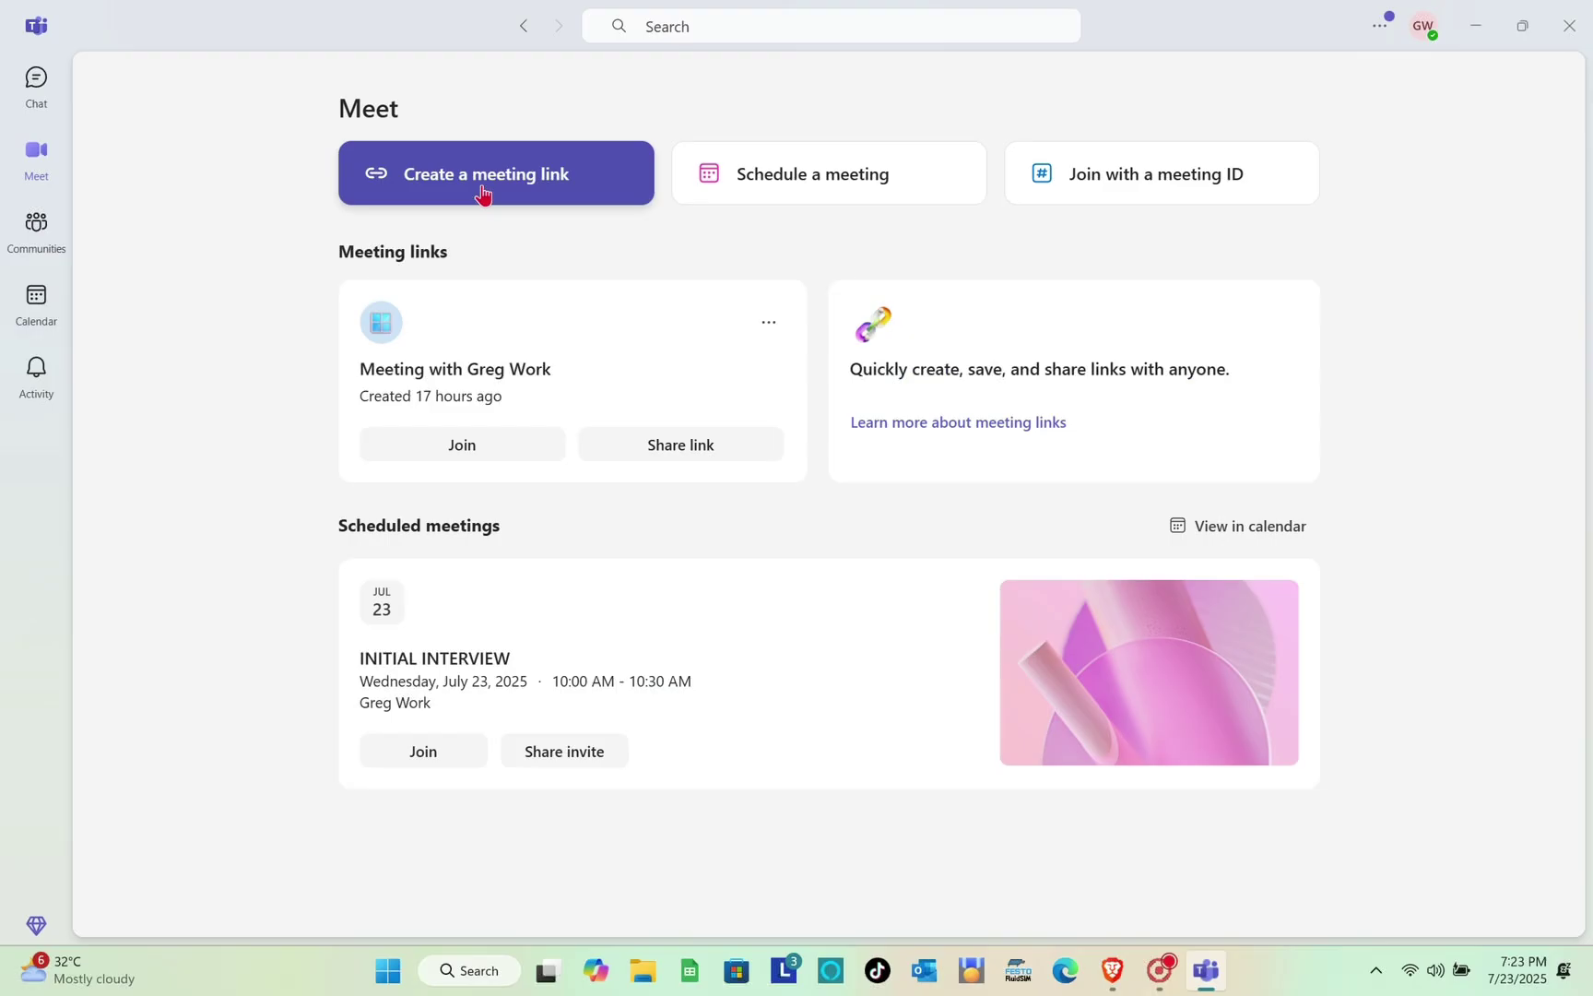
click(329, 189)
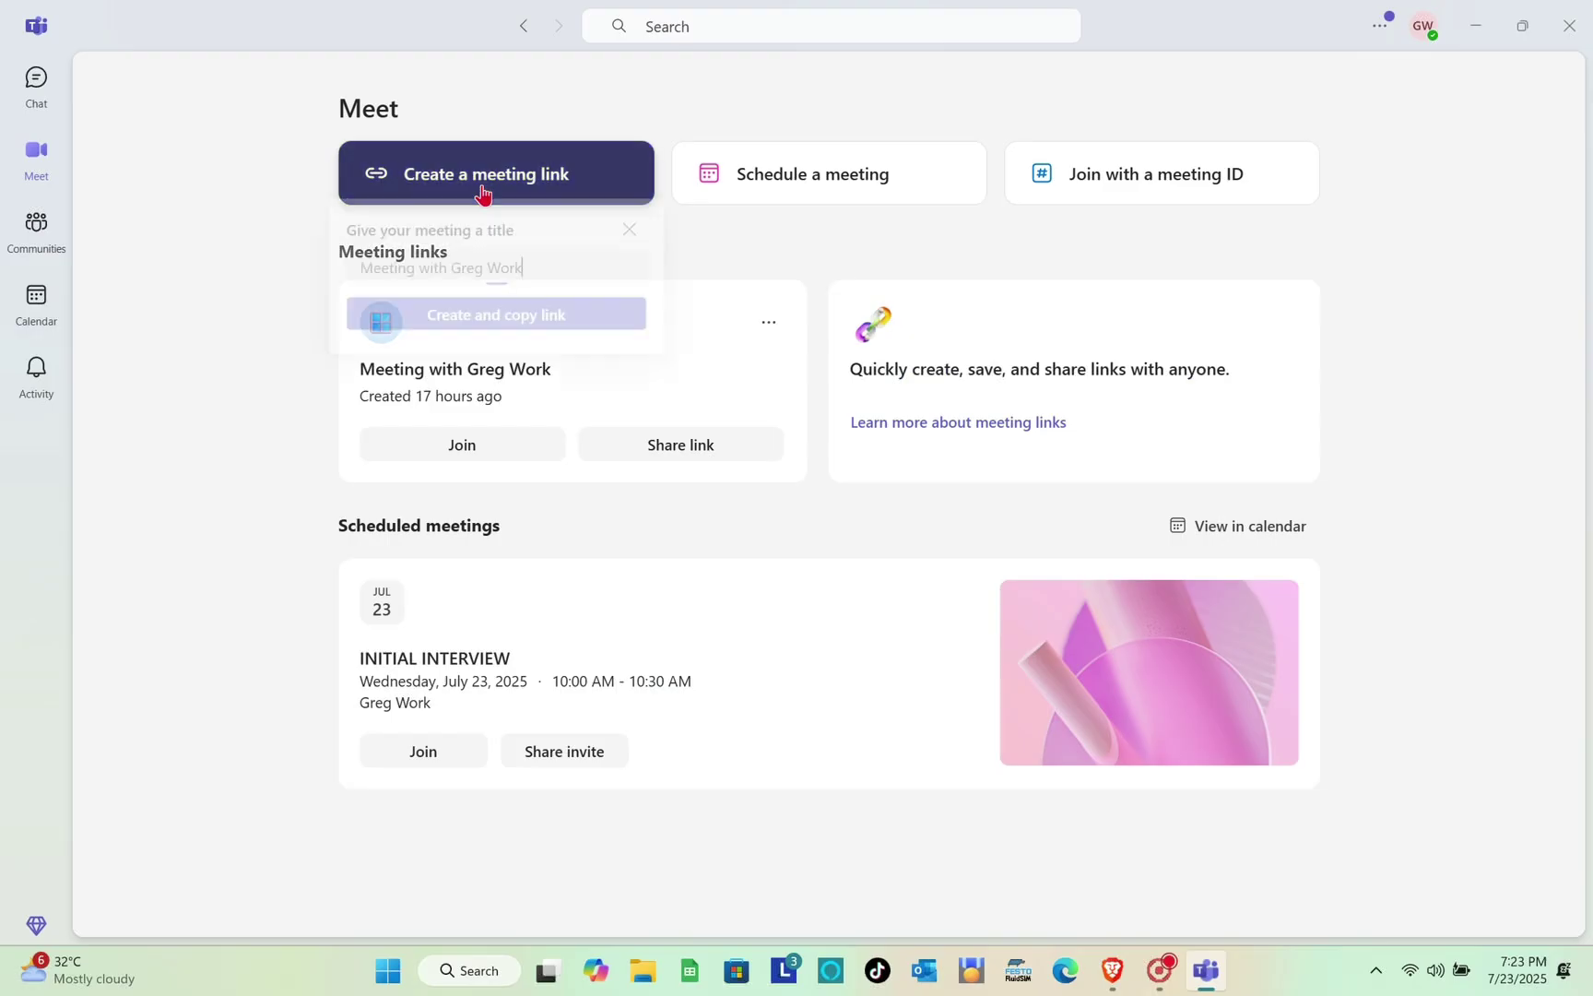
triple_click(545, 280)
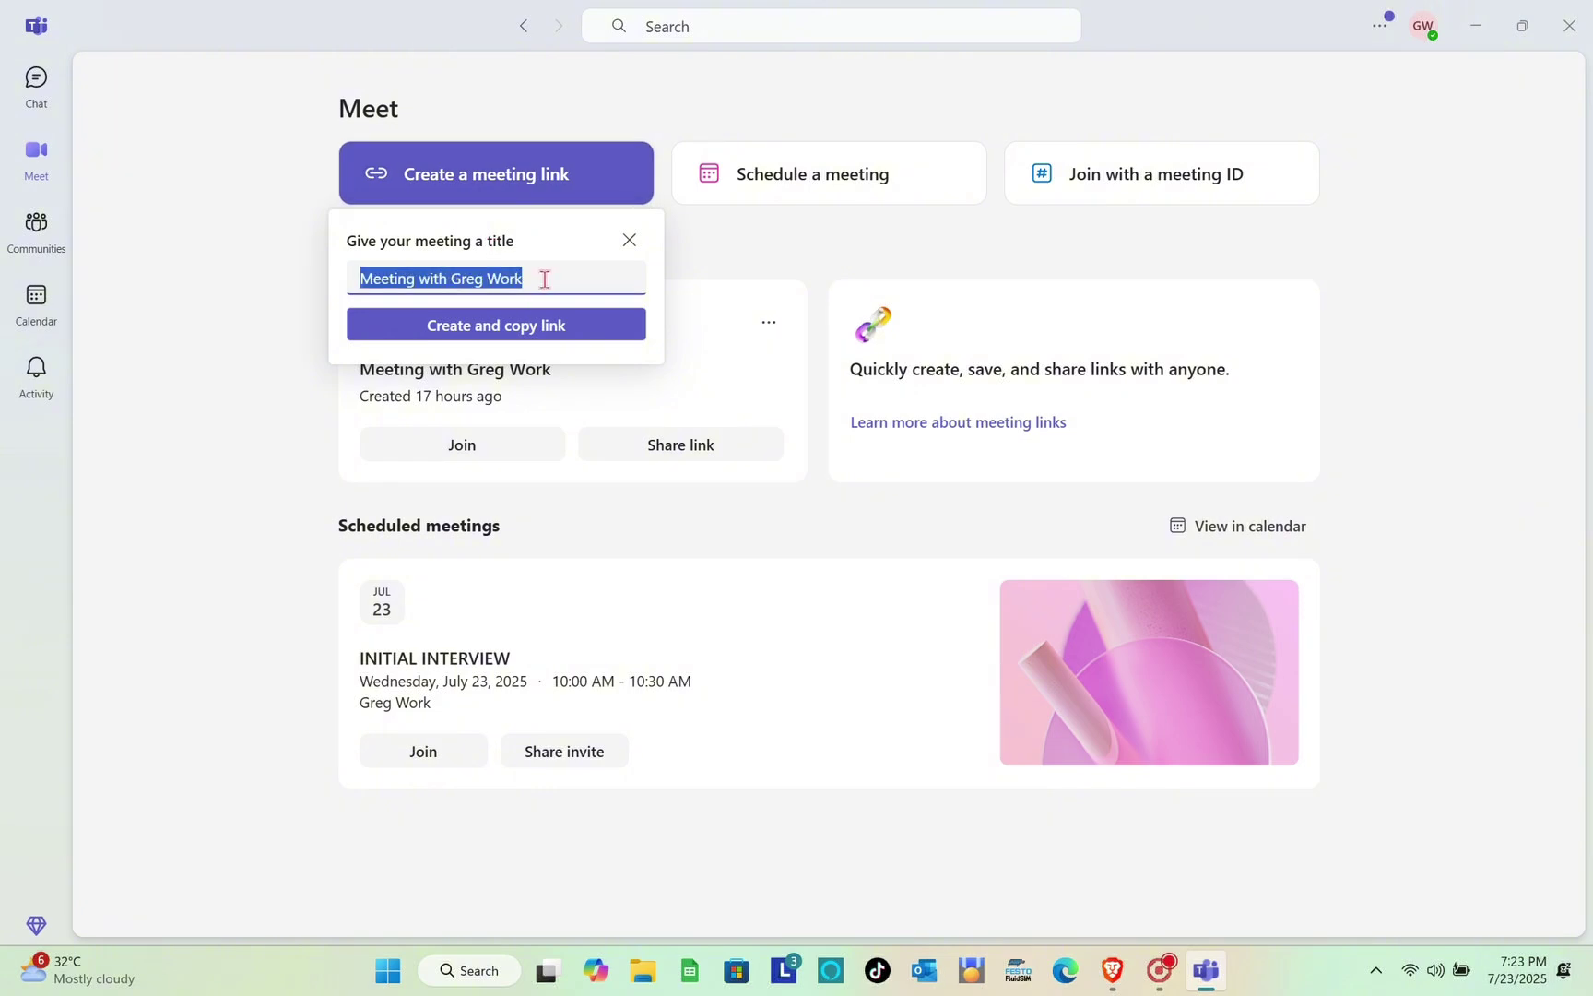
text(CLASS101)
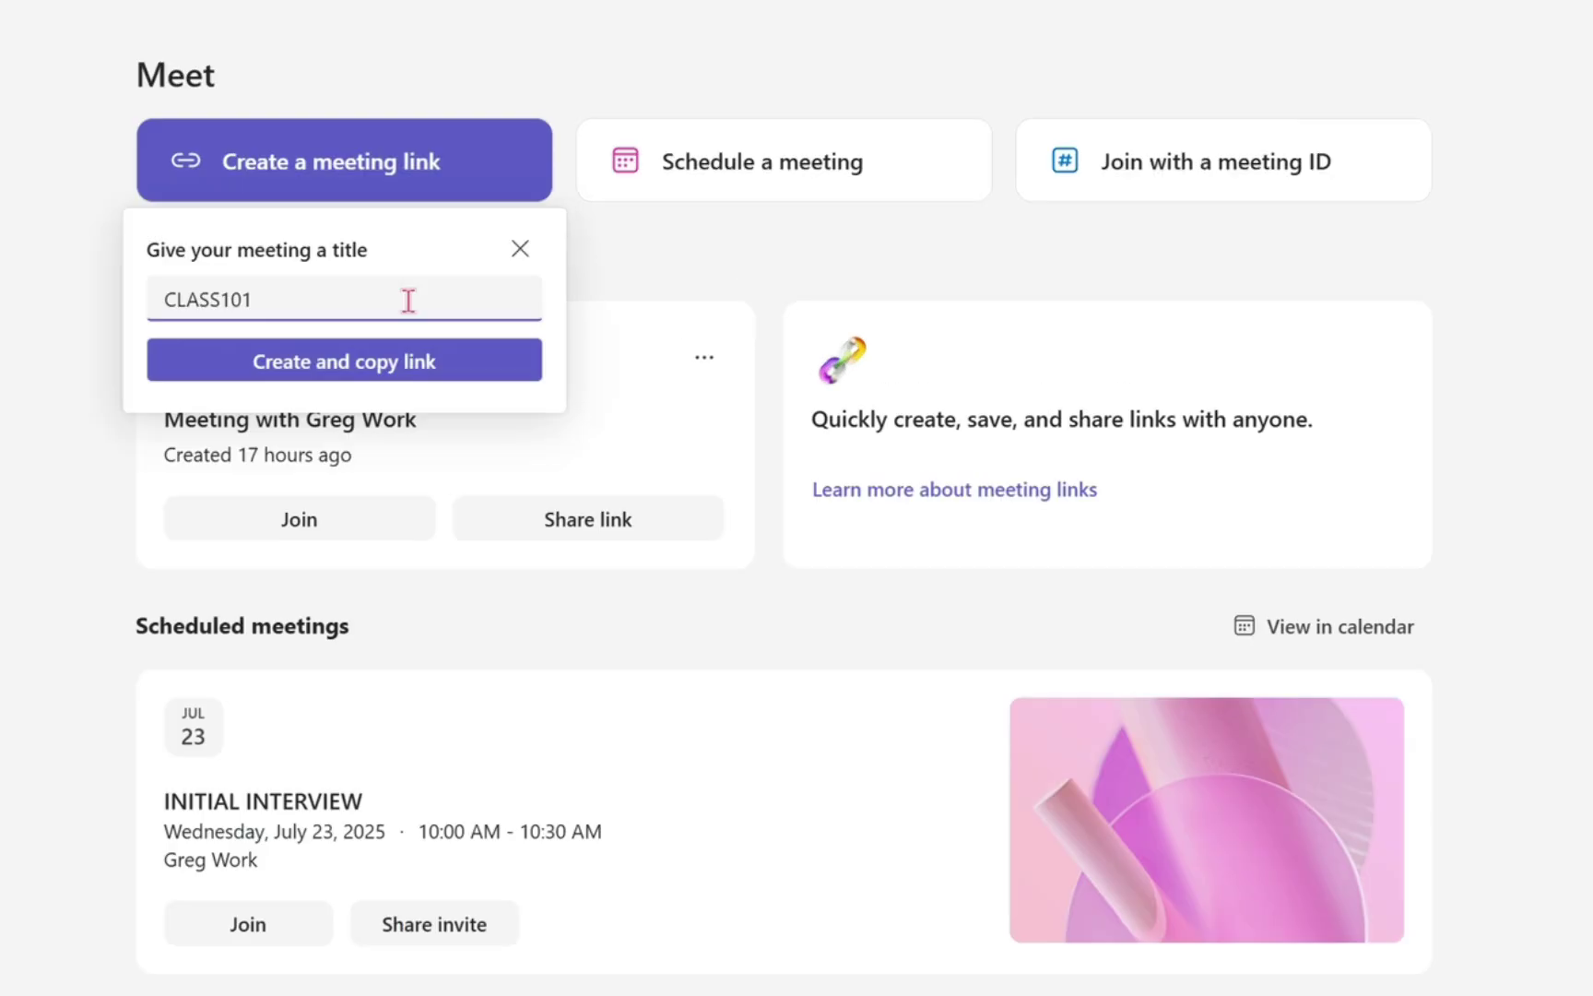
click(381, 361)
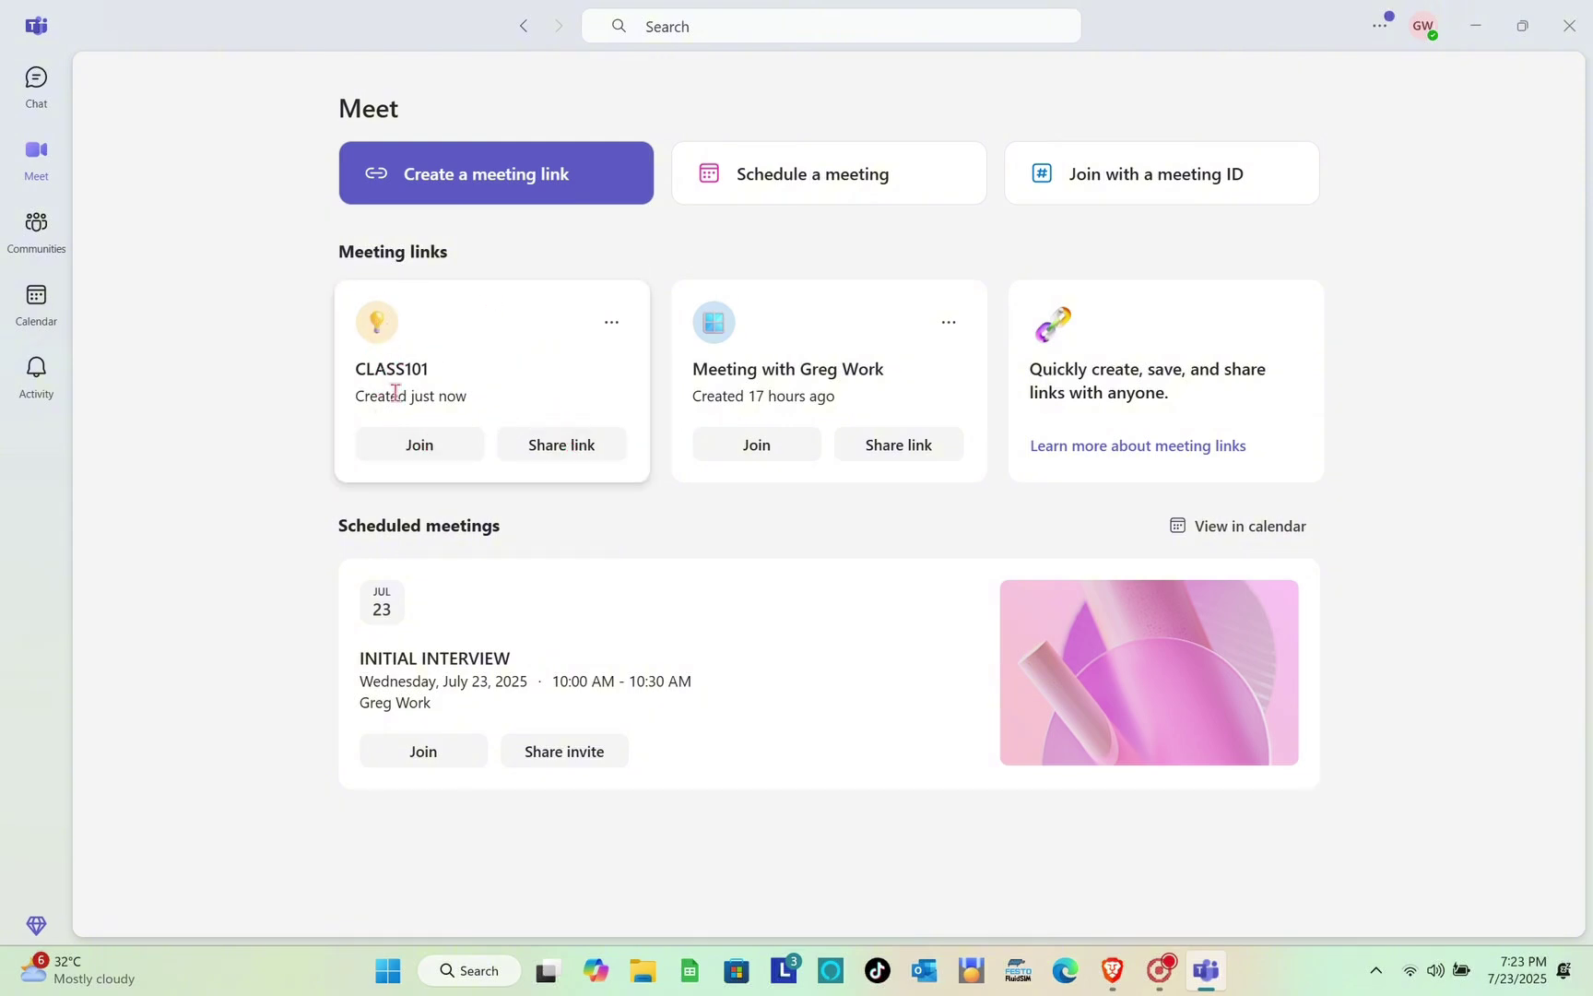
Join the CLASS101 meeting with current audio settings and reposition its window
click(458, 451)
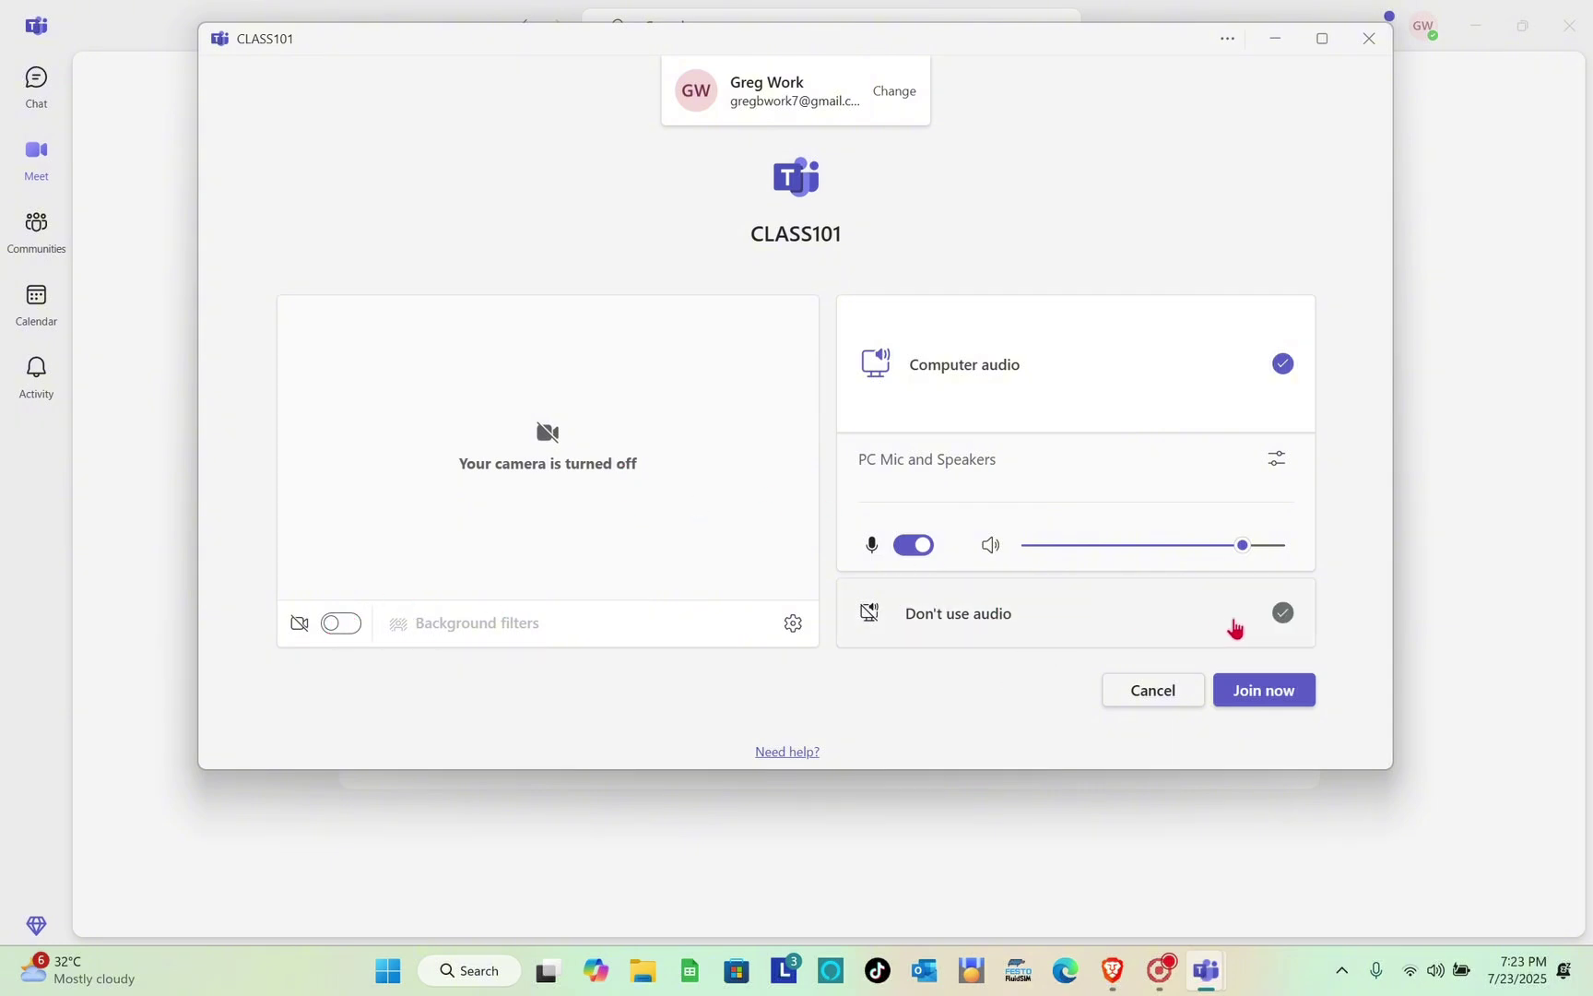
click(1265, 691)
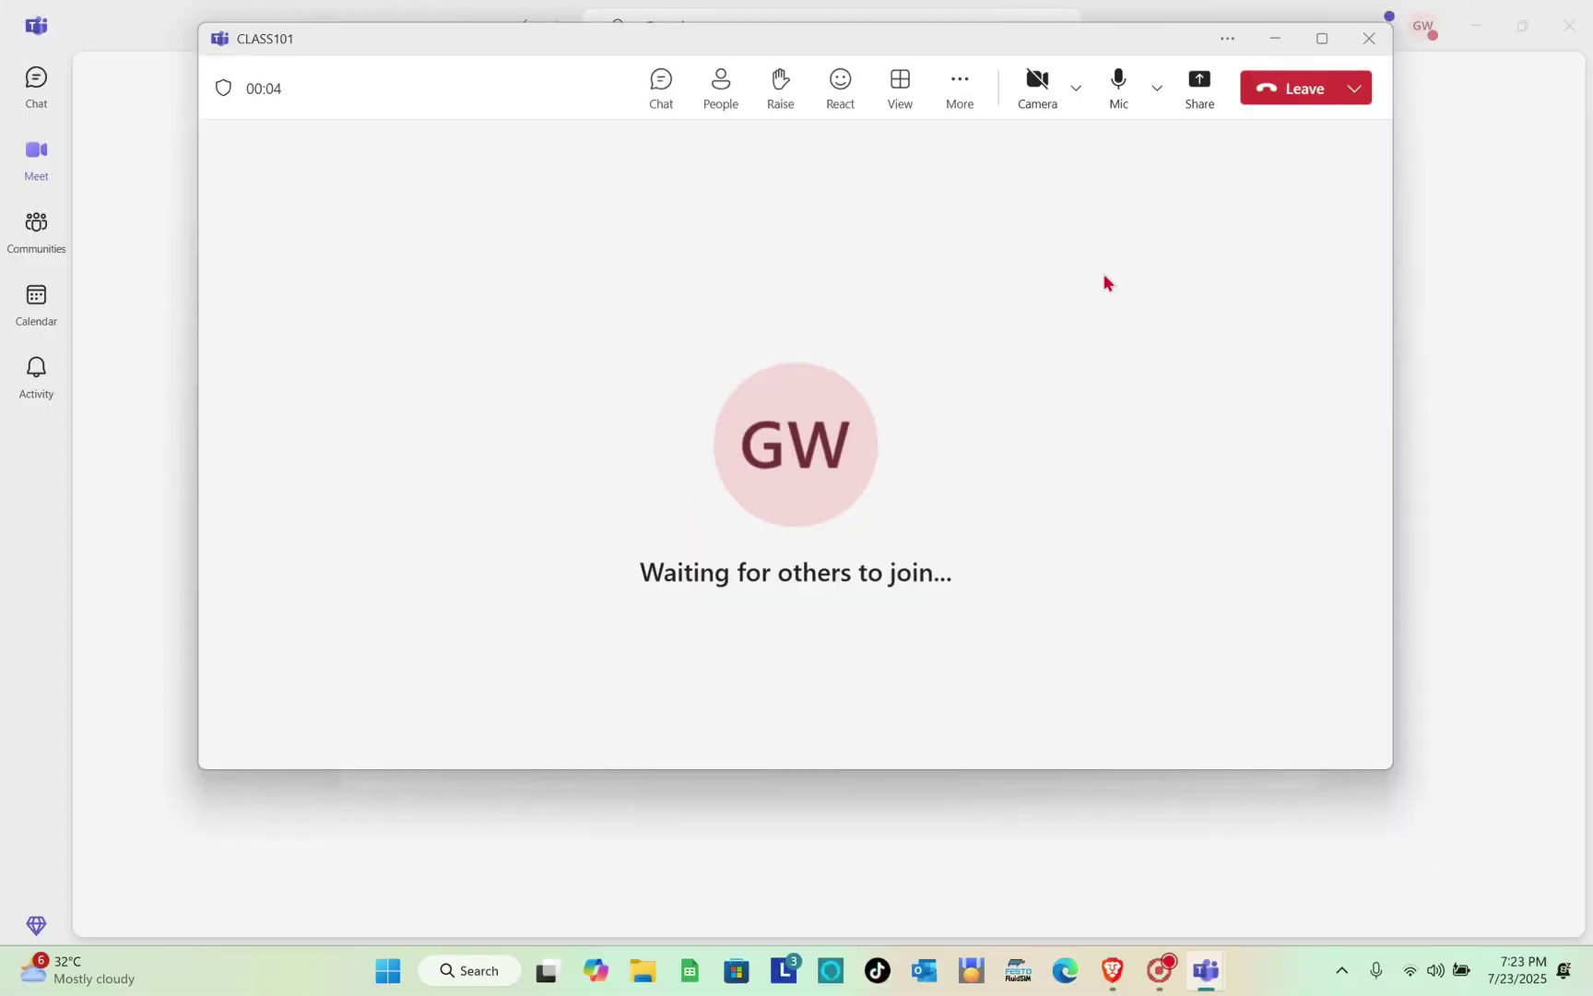
drag(1041, 39, 1017, 107)
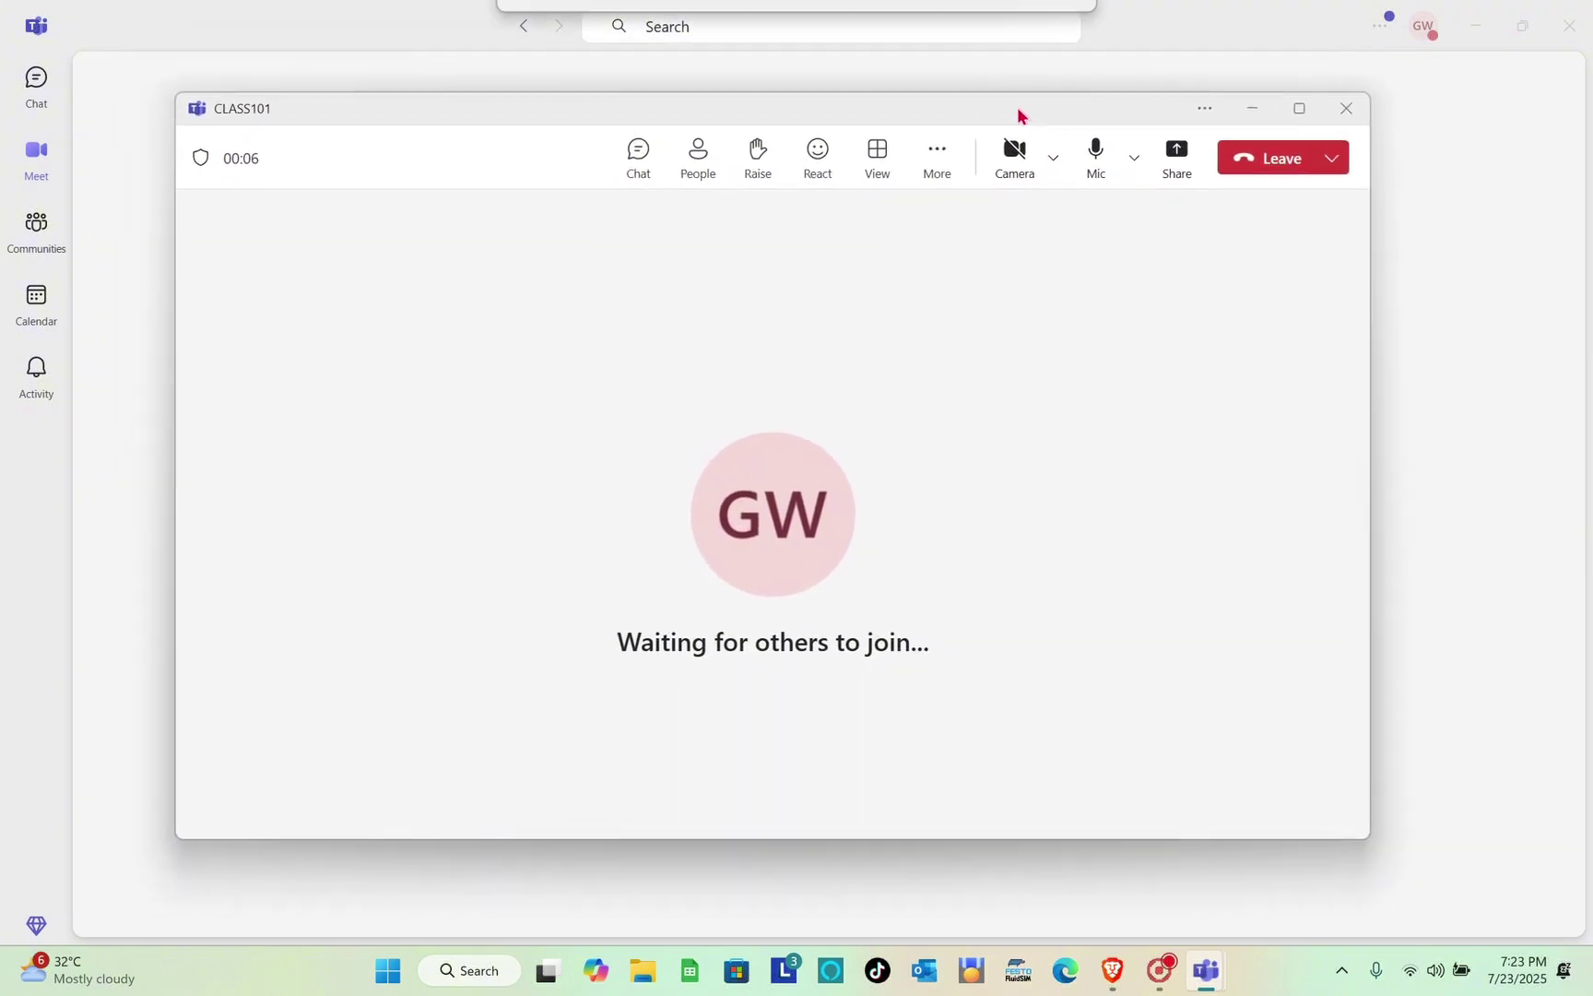
Look over the sharing options, then mute the microphone in CLASS101
click(1176, 165)
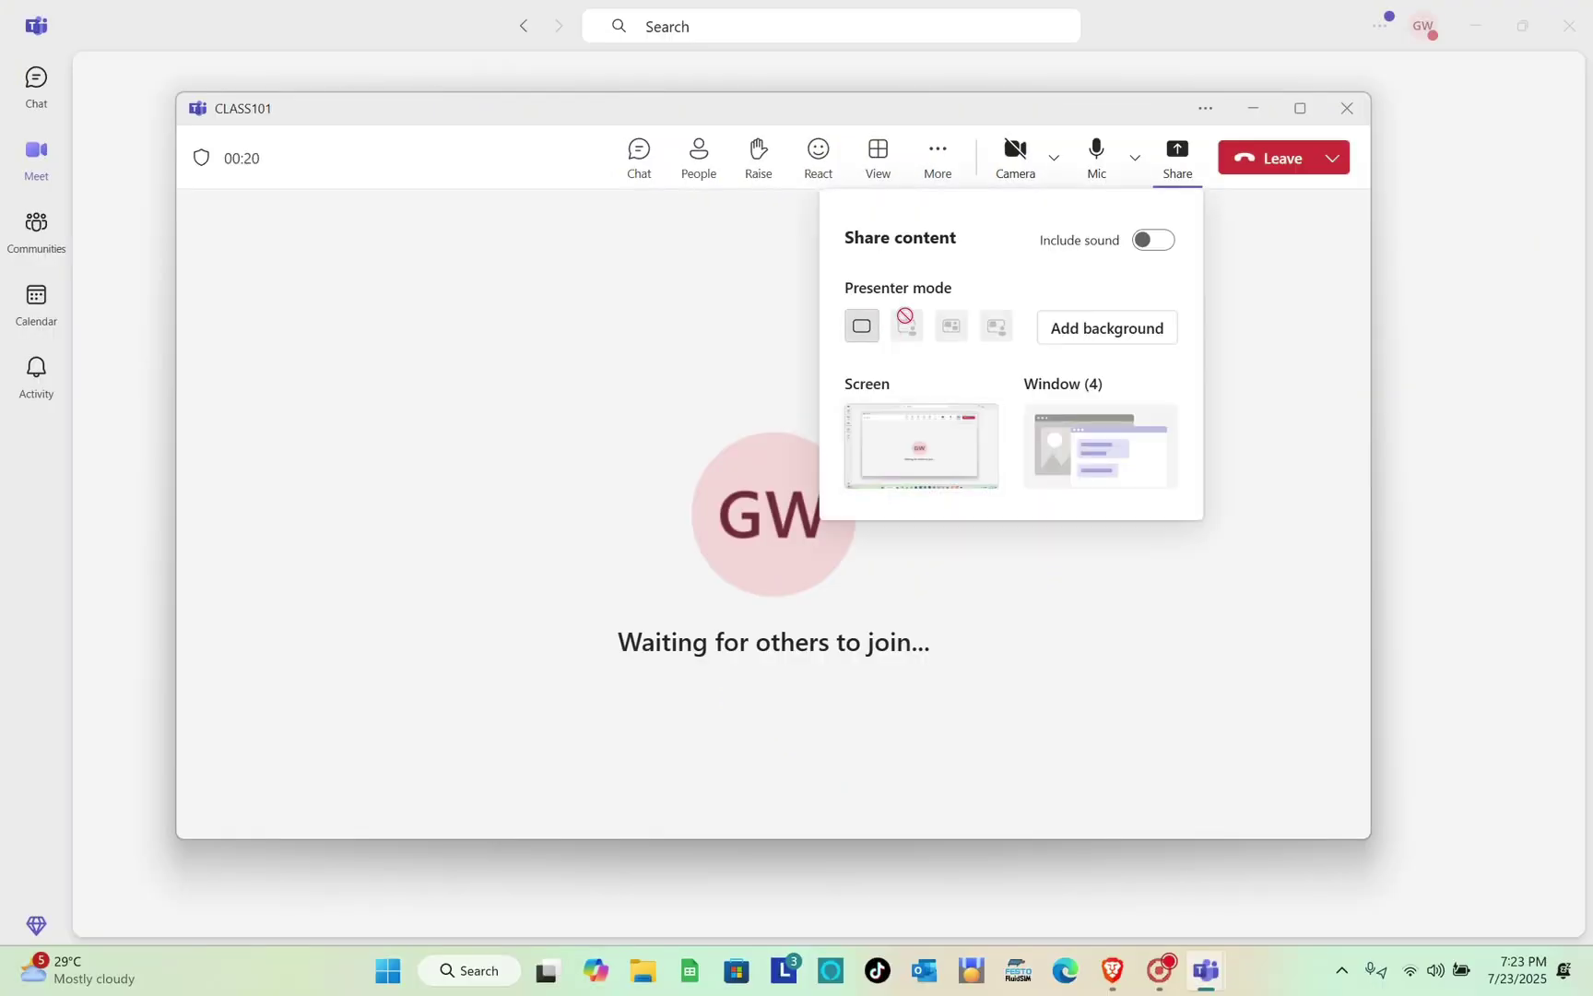
click(1223, 232)
click(1111, 164)
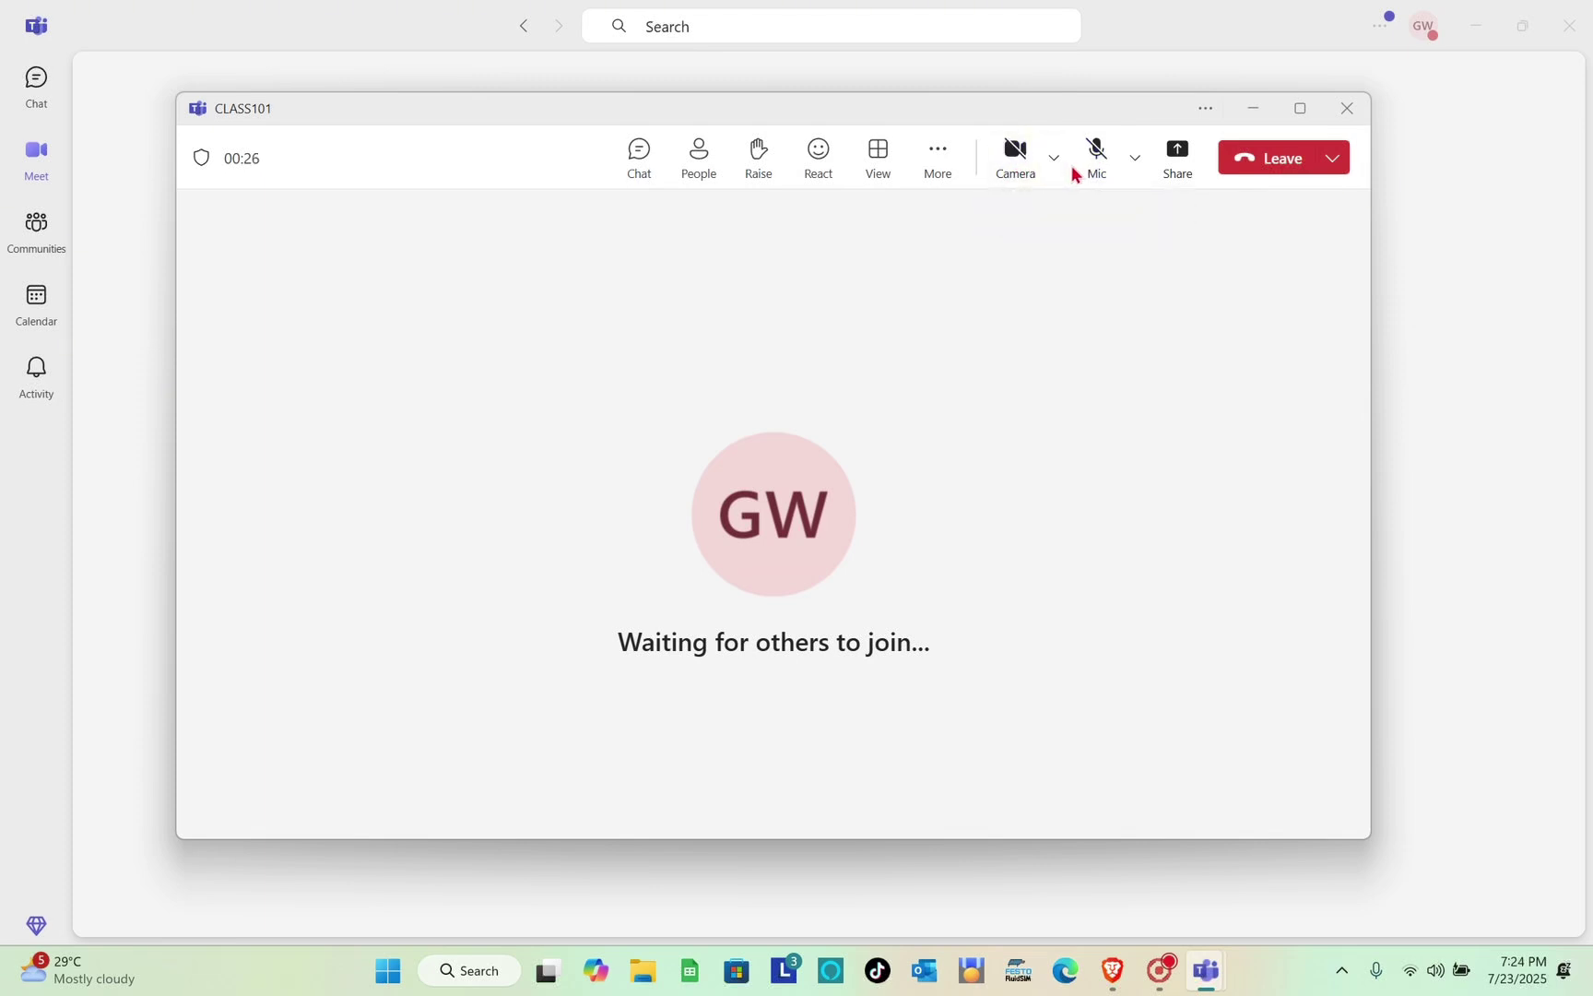
Post 'Attendance Reminders' in the CLASS101 meeting chat
click(642, 172)
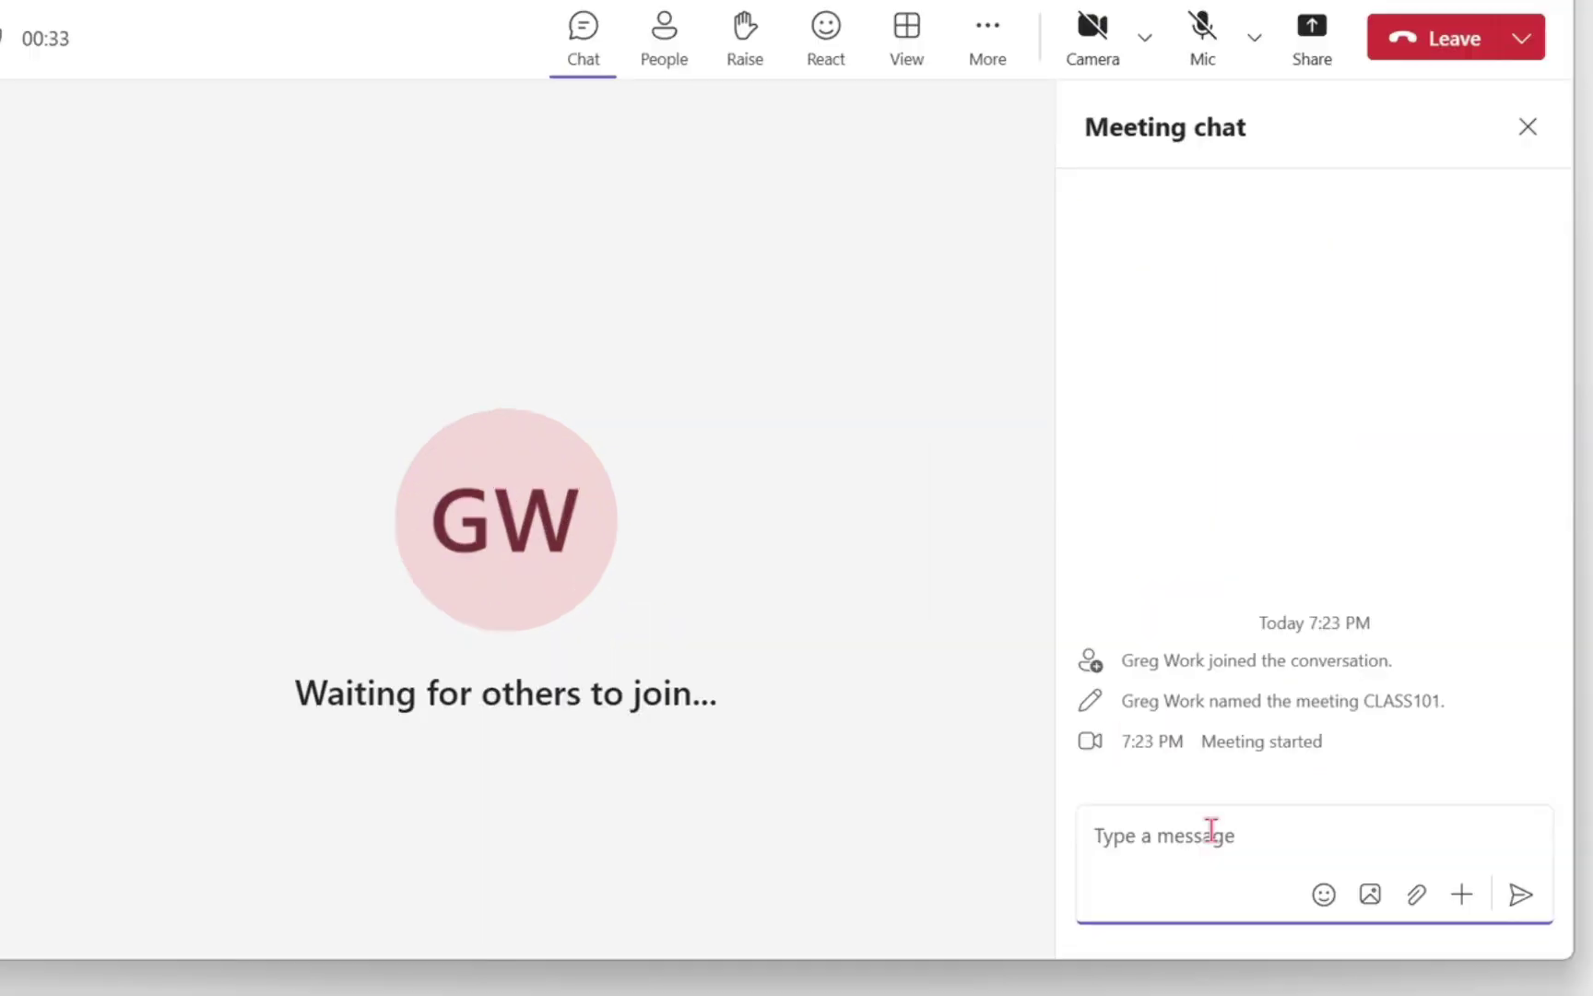
text(Attendanc)
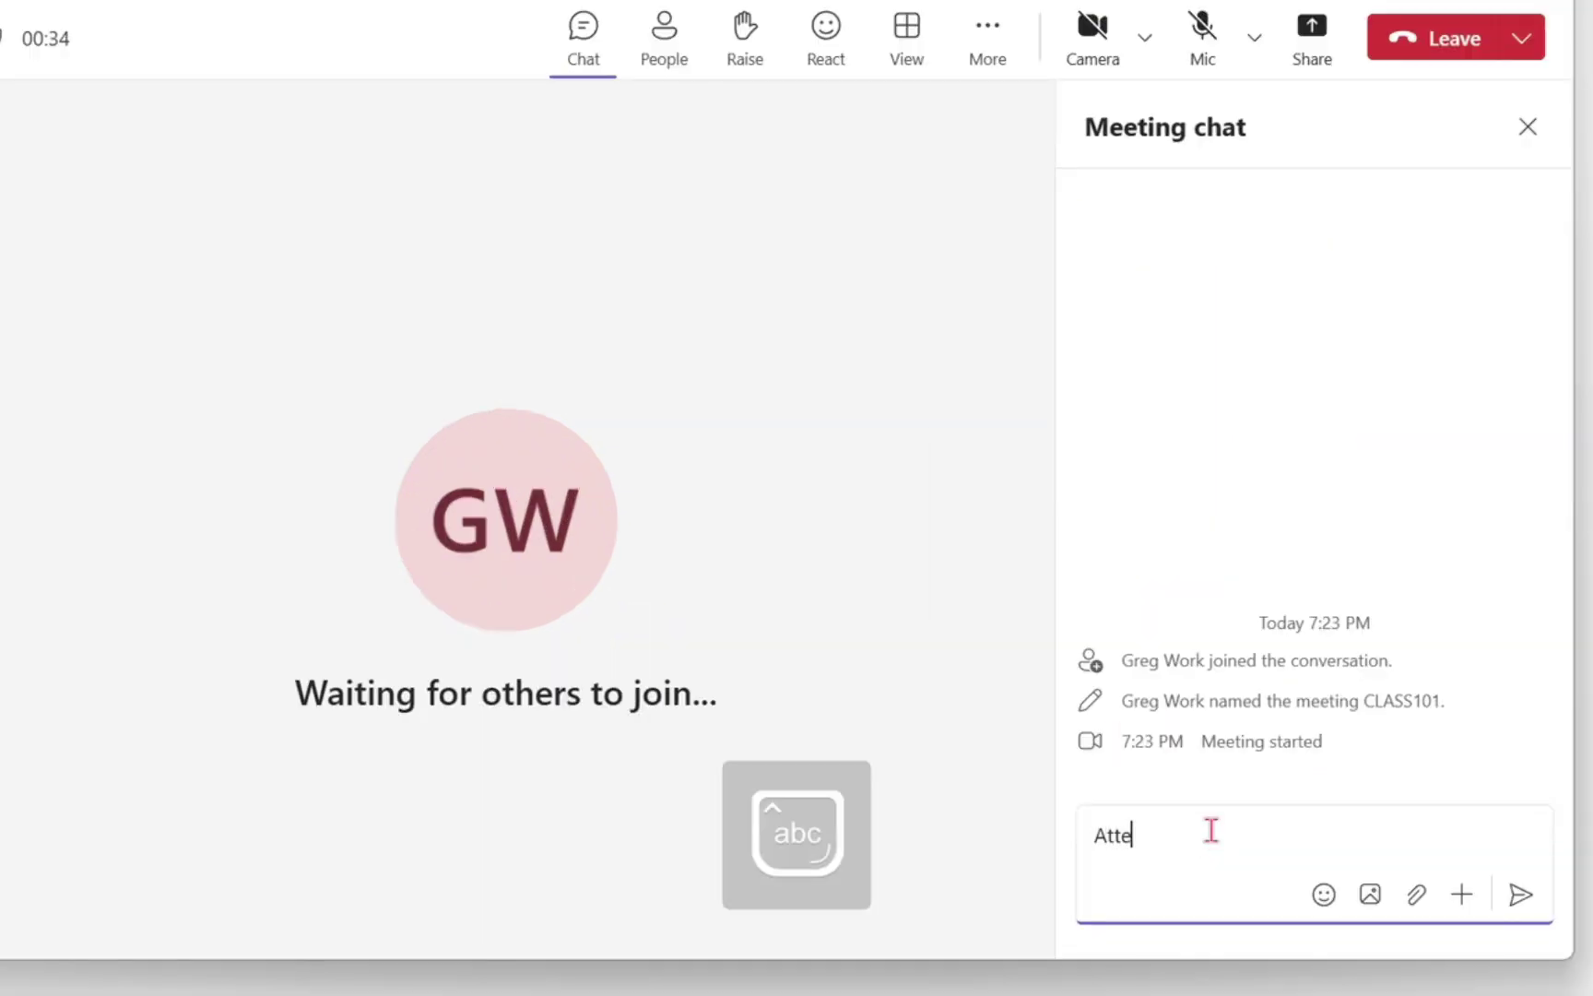
text(e Re)
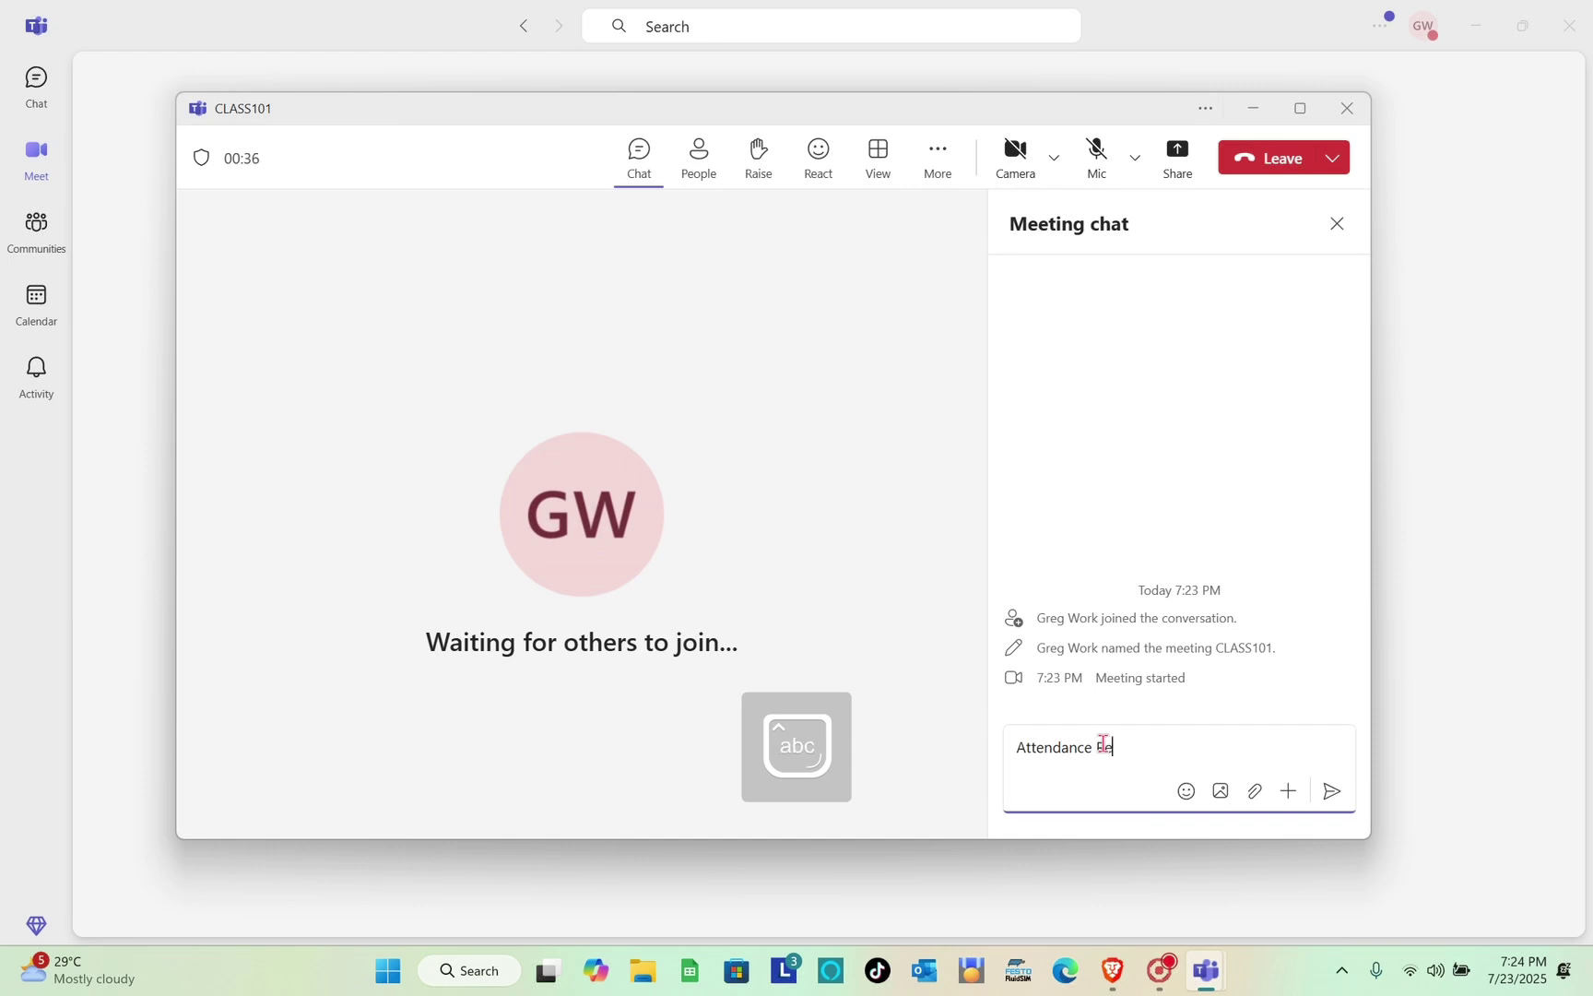
text(minders)
key(Return)
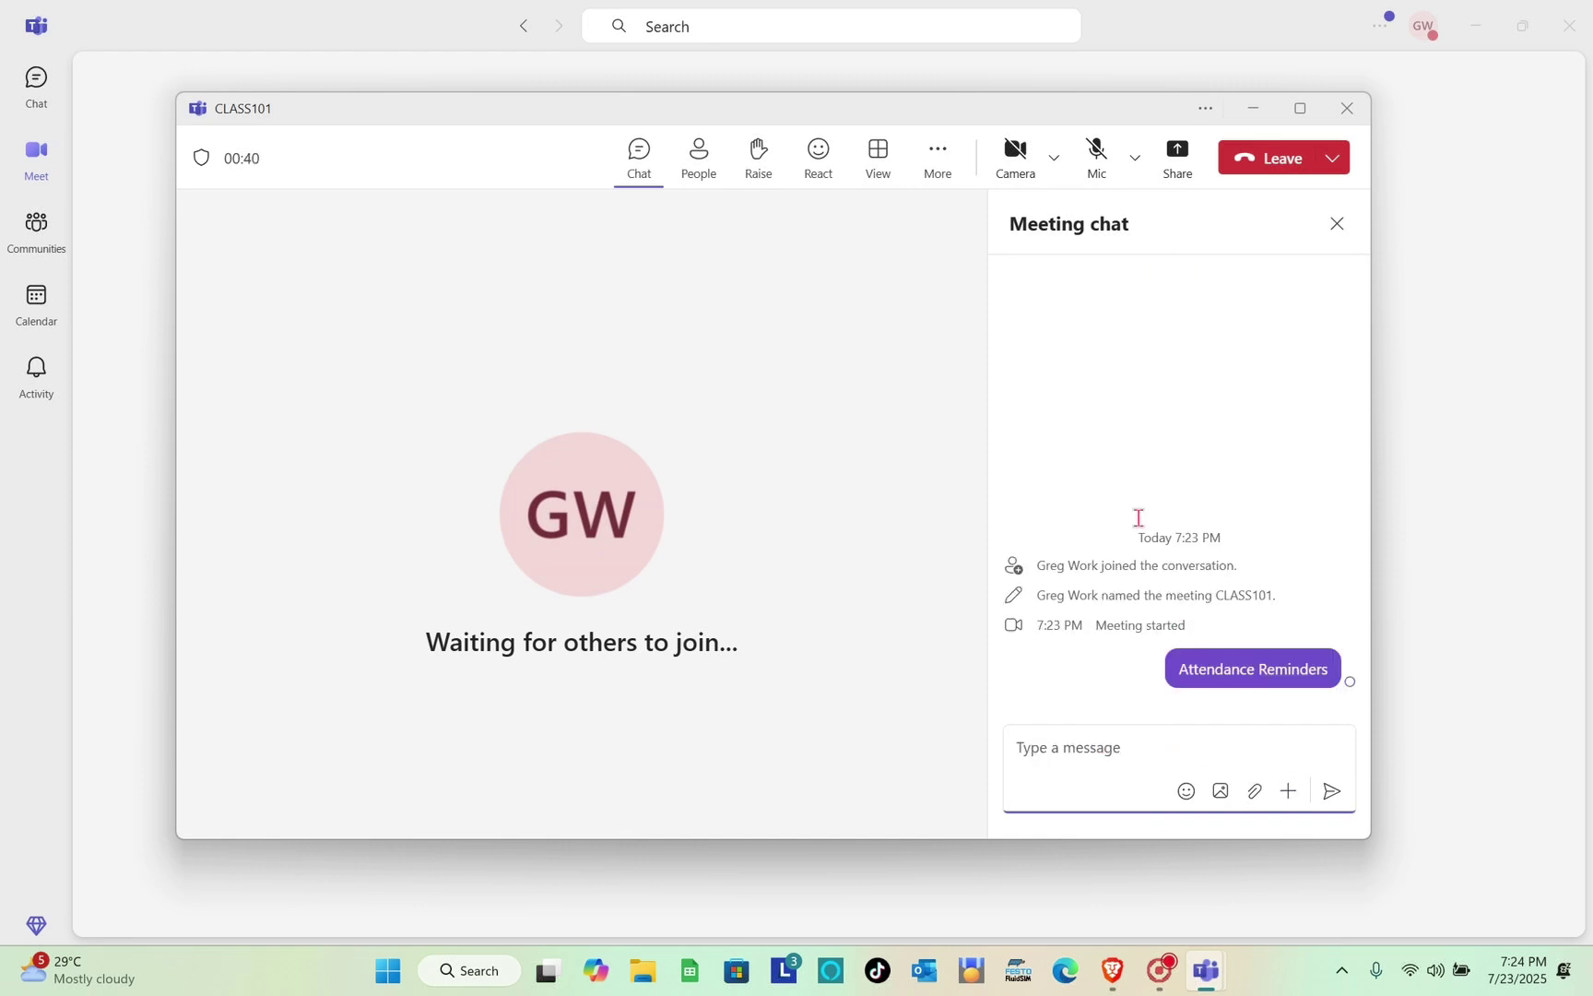
Search for a contact in the invite dialog and call them into the meeting
click(717, 177)
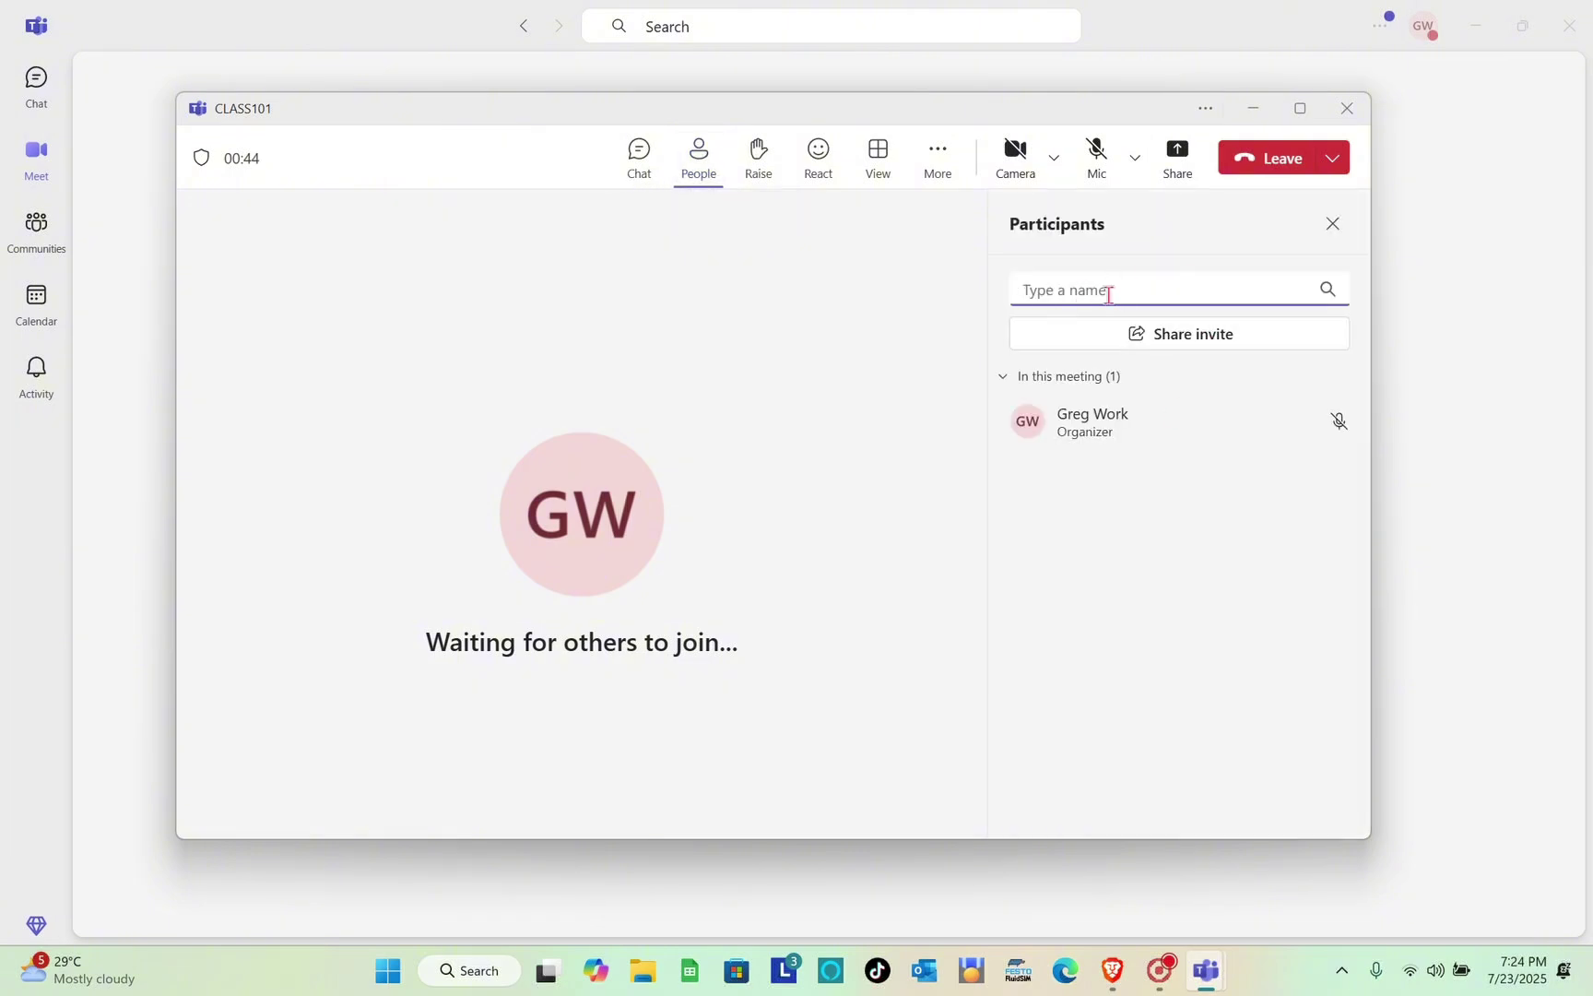
click(1166, 334)
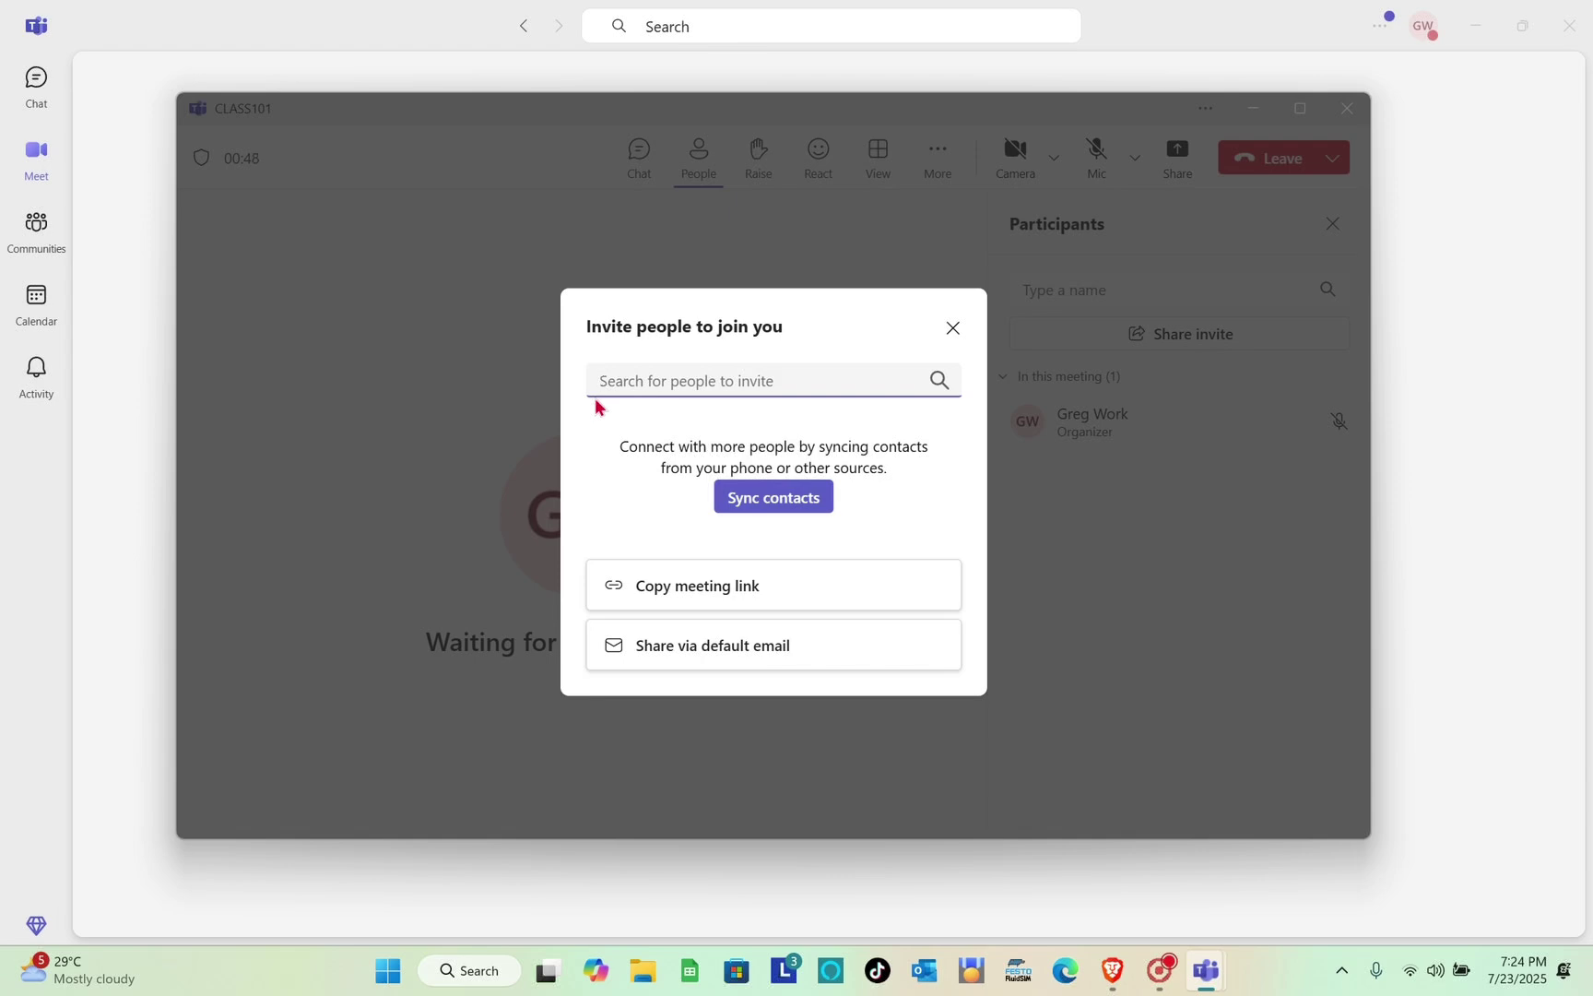
text(ko)
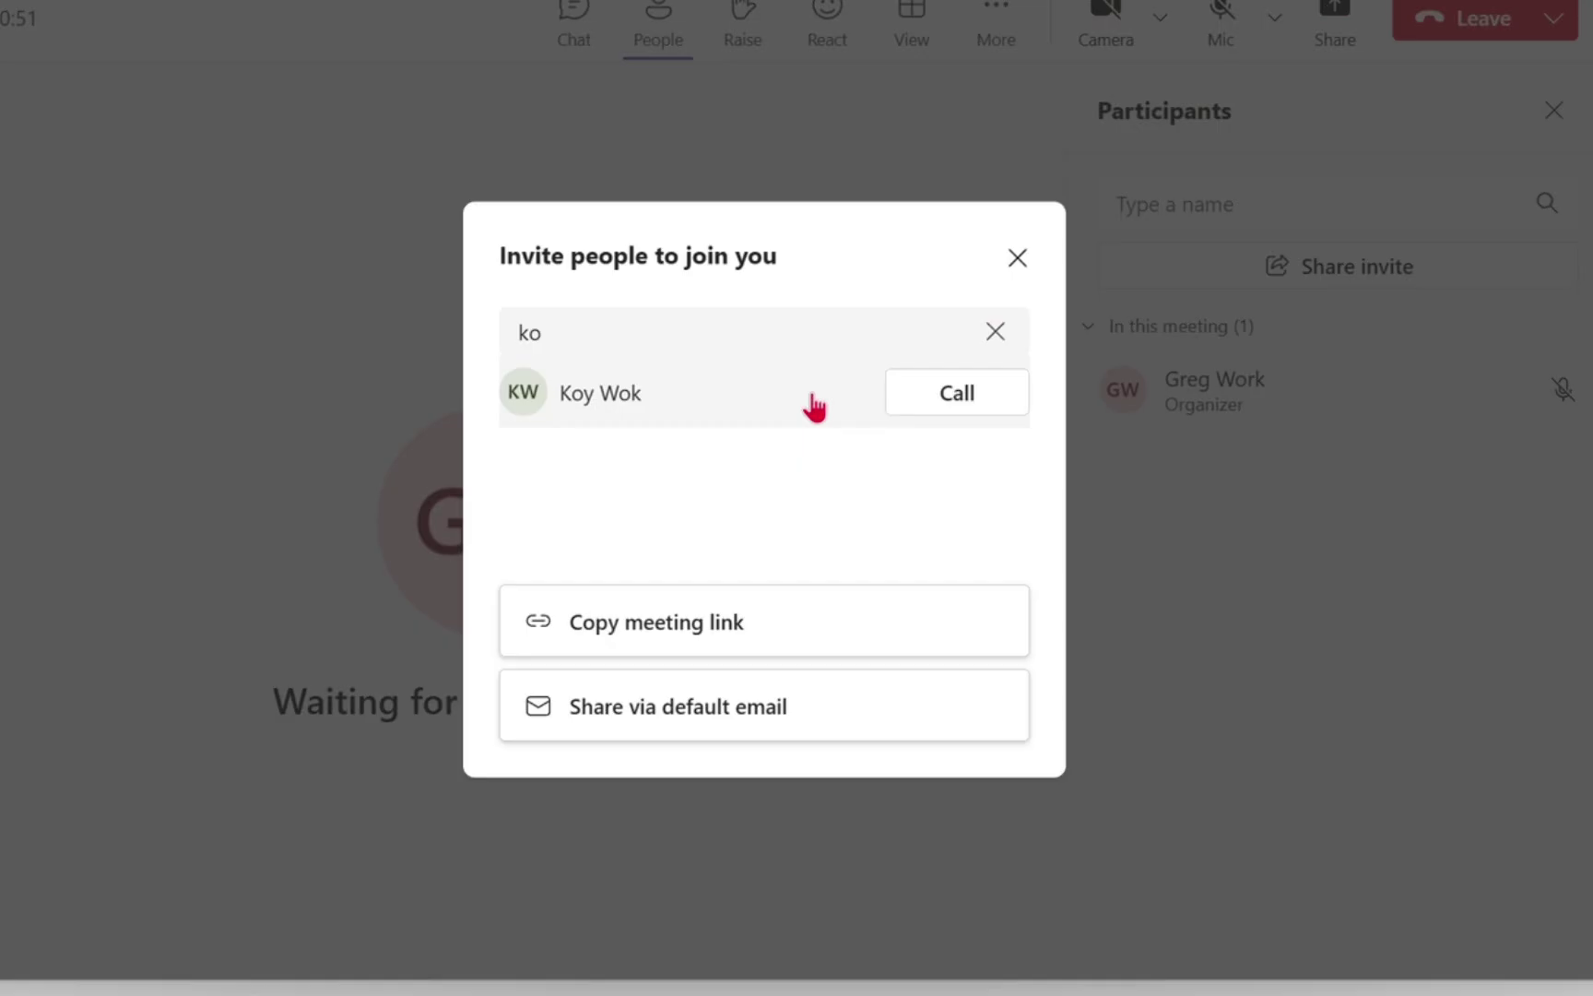
click(810, 432)
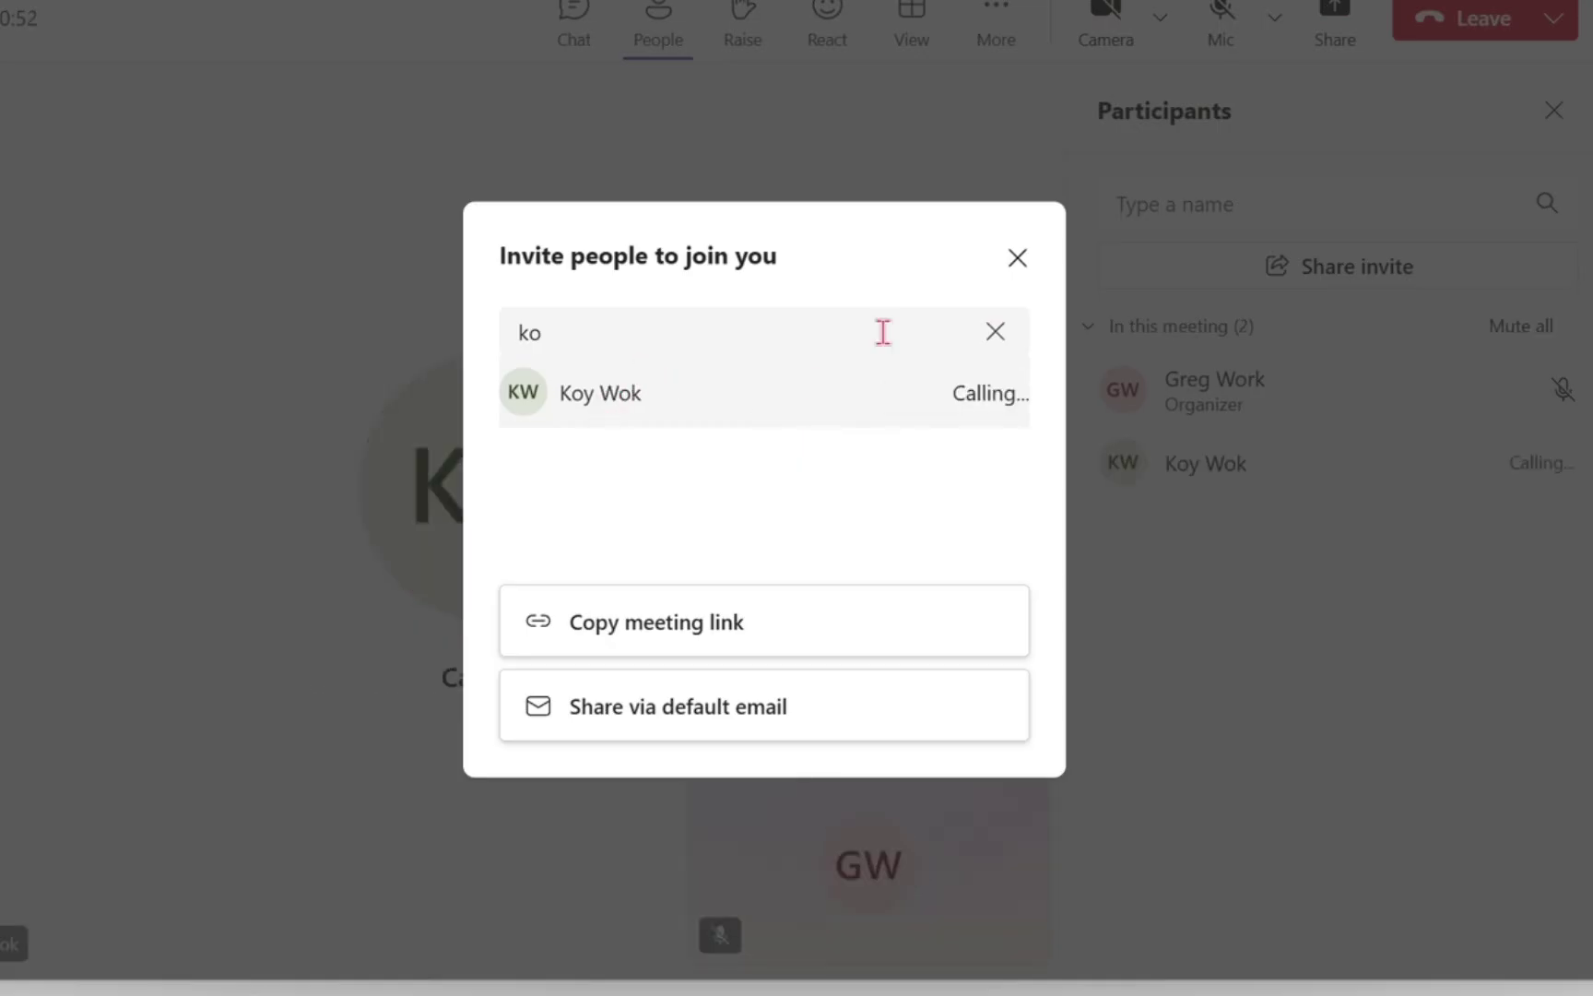
Share the invite via default email, then close the invite dialog and empty Outlook window
click(996, 332)
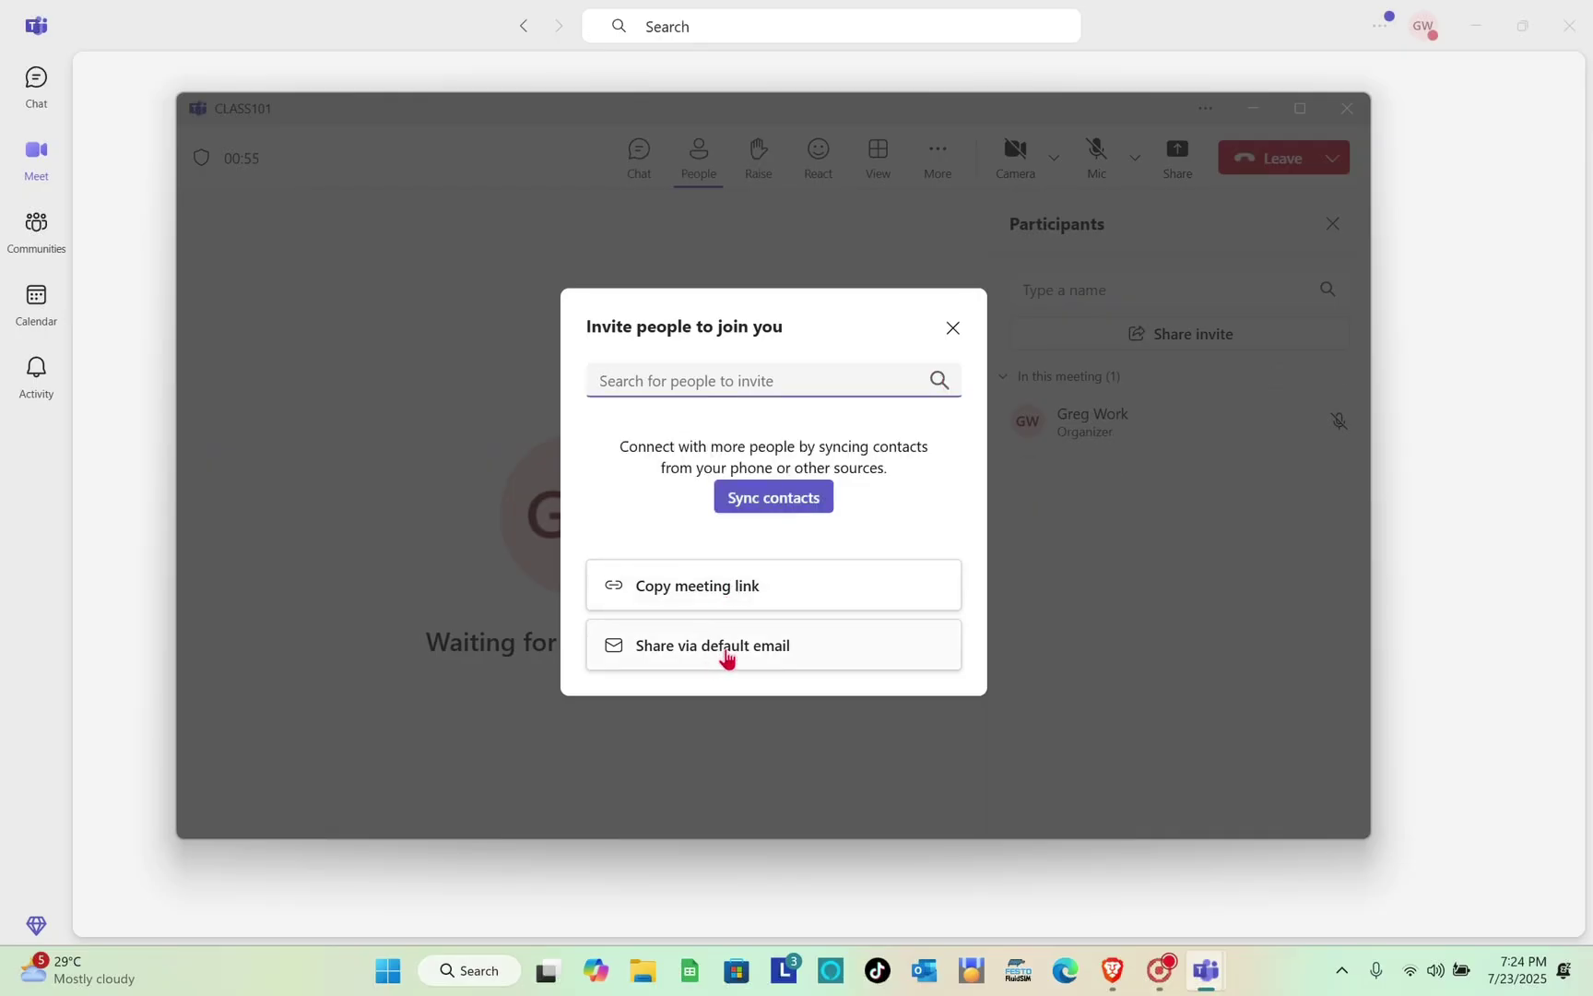
click(727, 655)
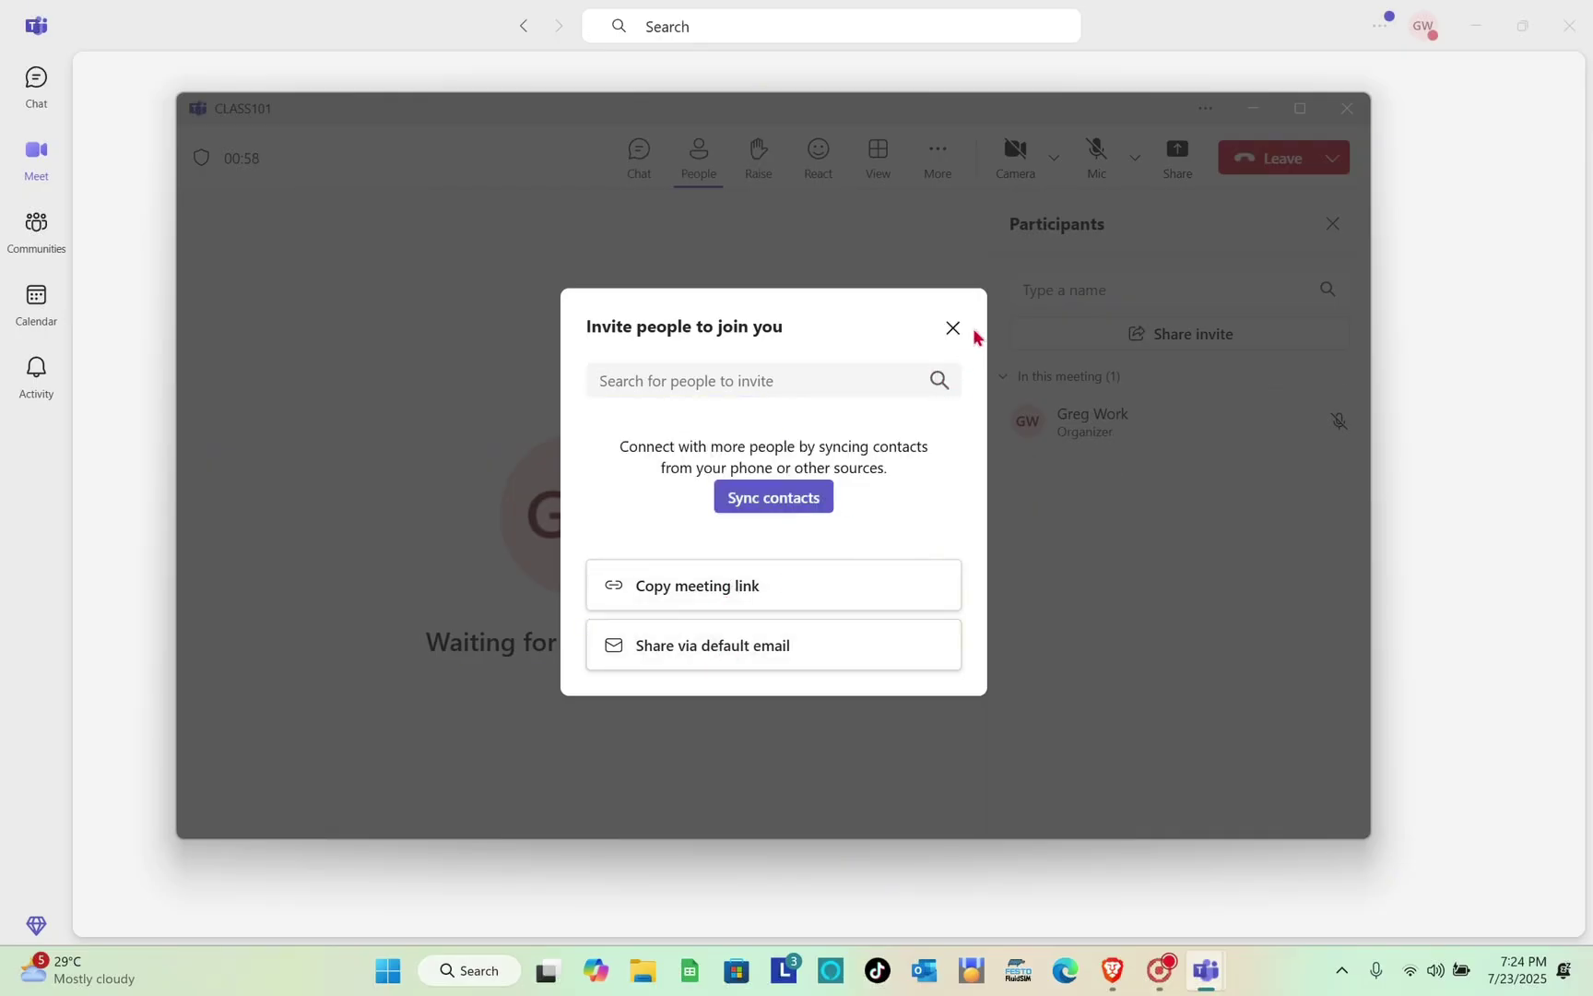
click(950, 329)
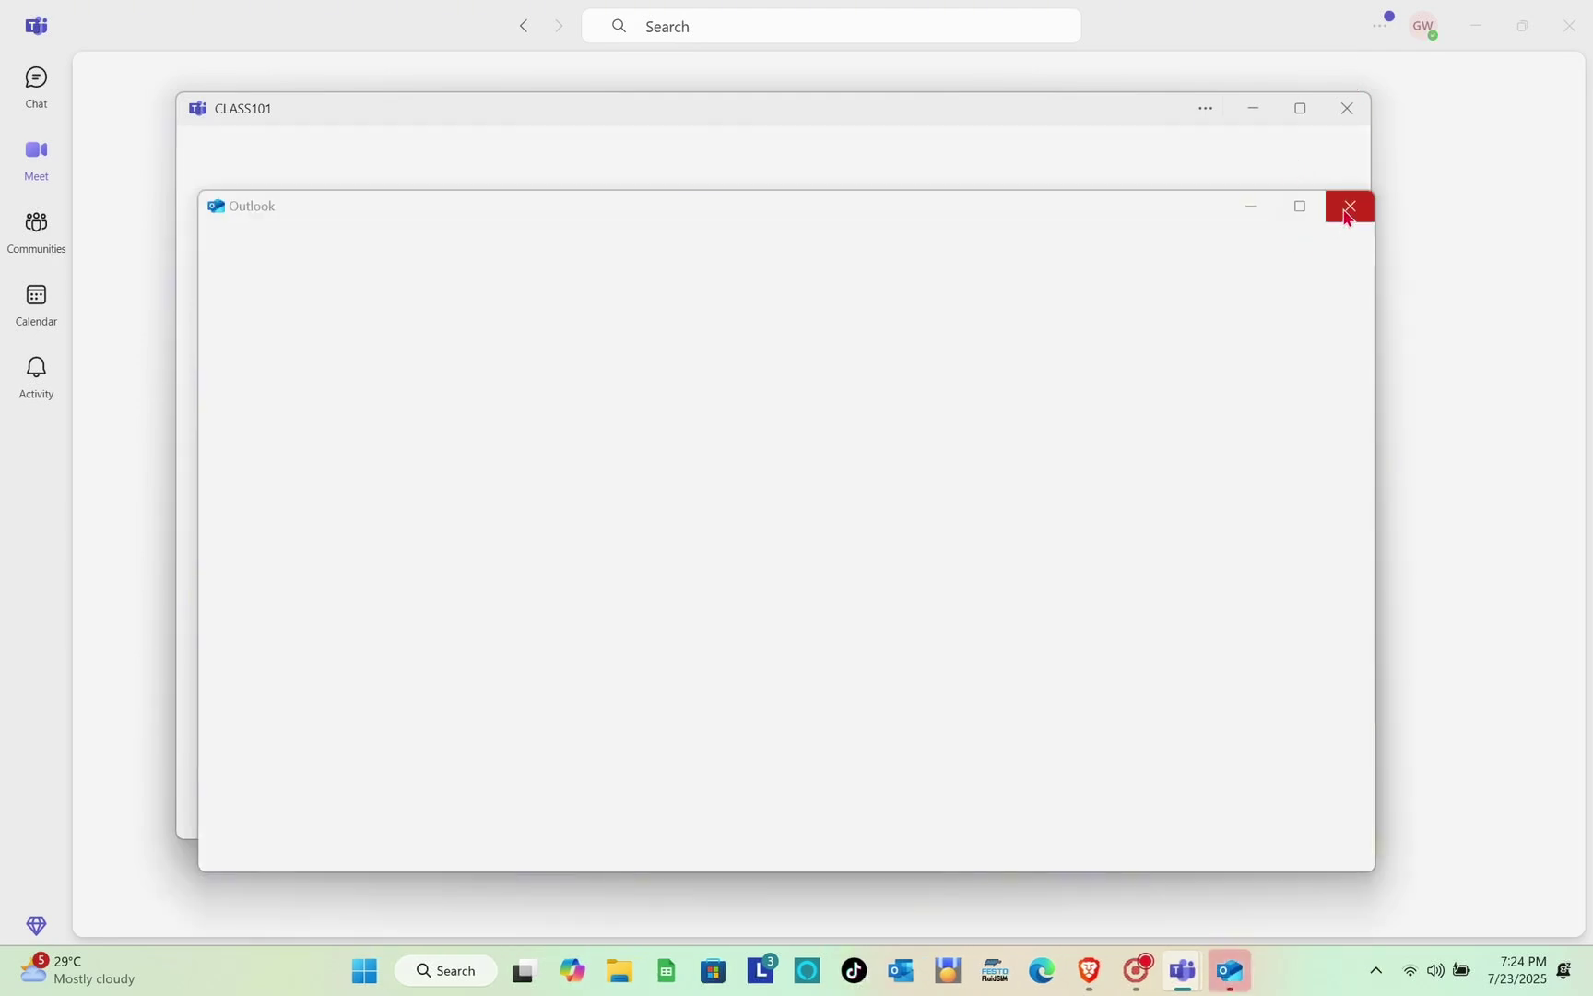
click(1346, 212)
Close the CLASS101 window, title a new meeting Morning Class101, and enter the attendee's e-mail
click(1343, 113)
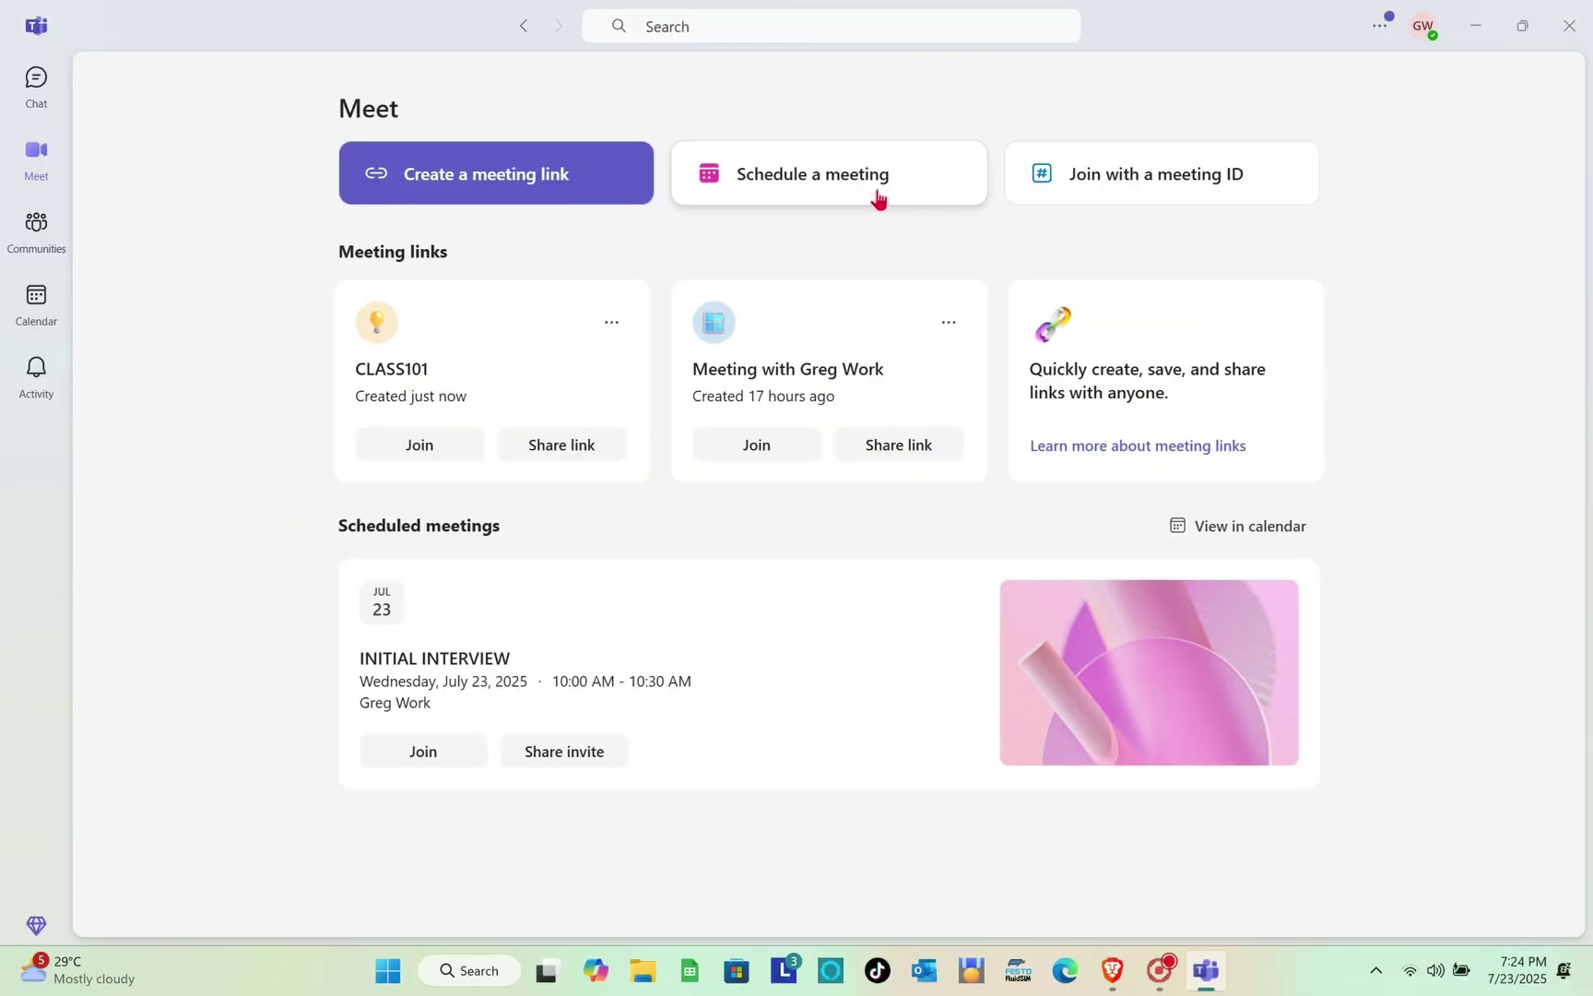
click(901, 109)
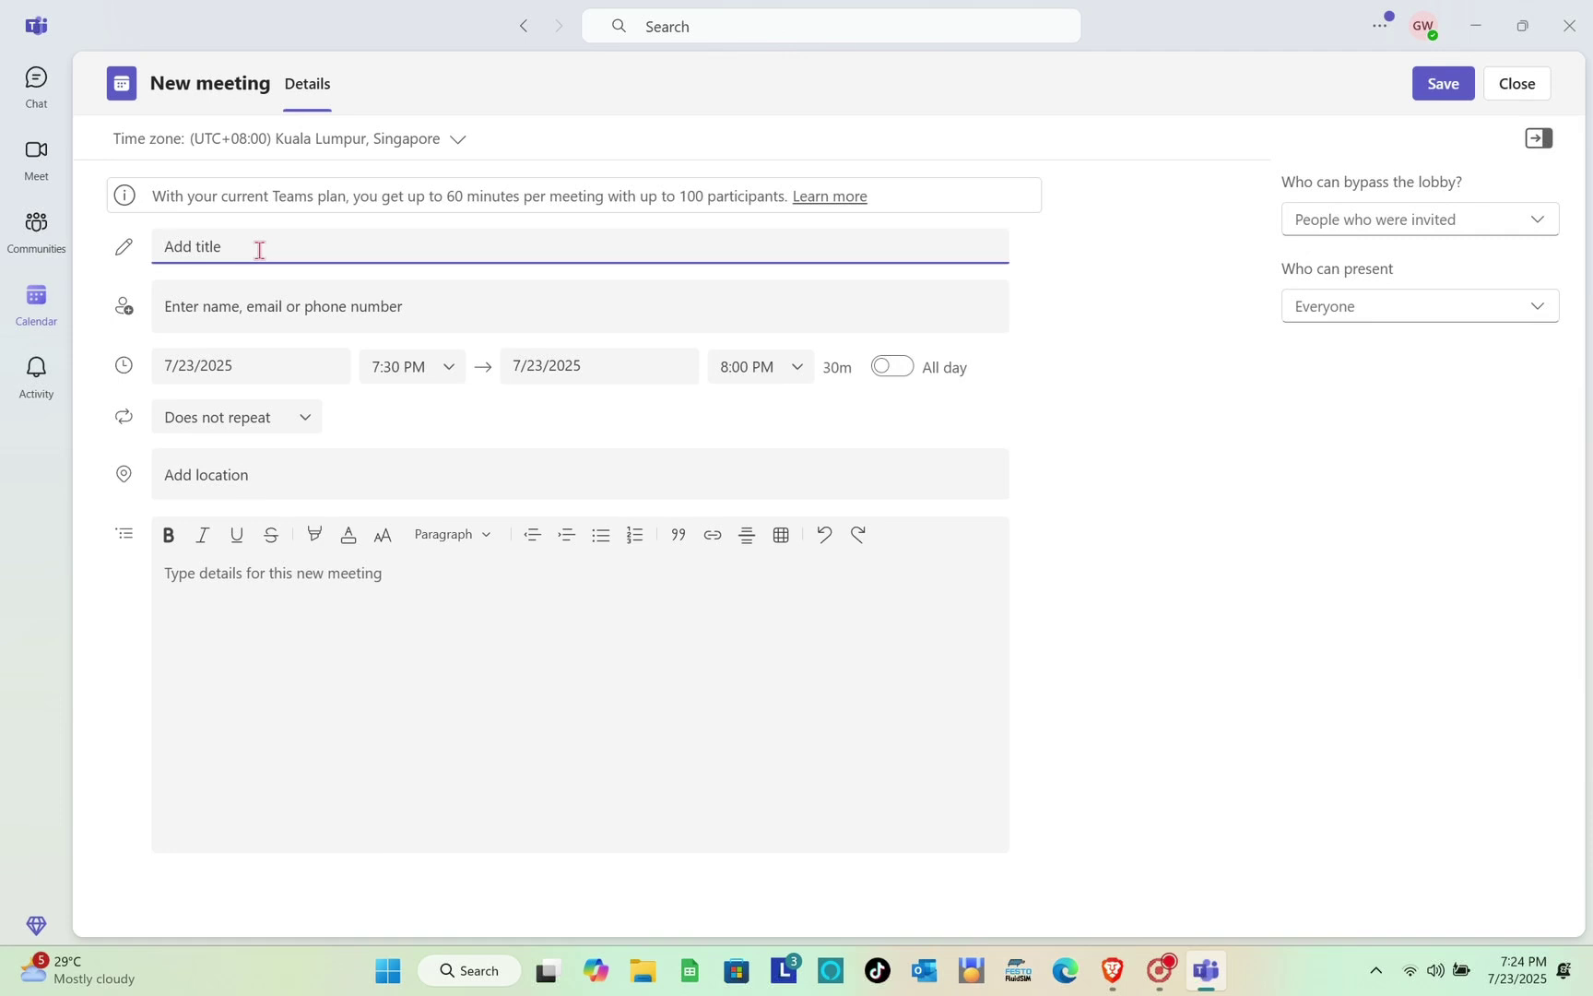
text(Morning)
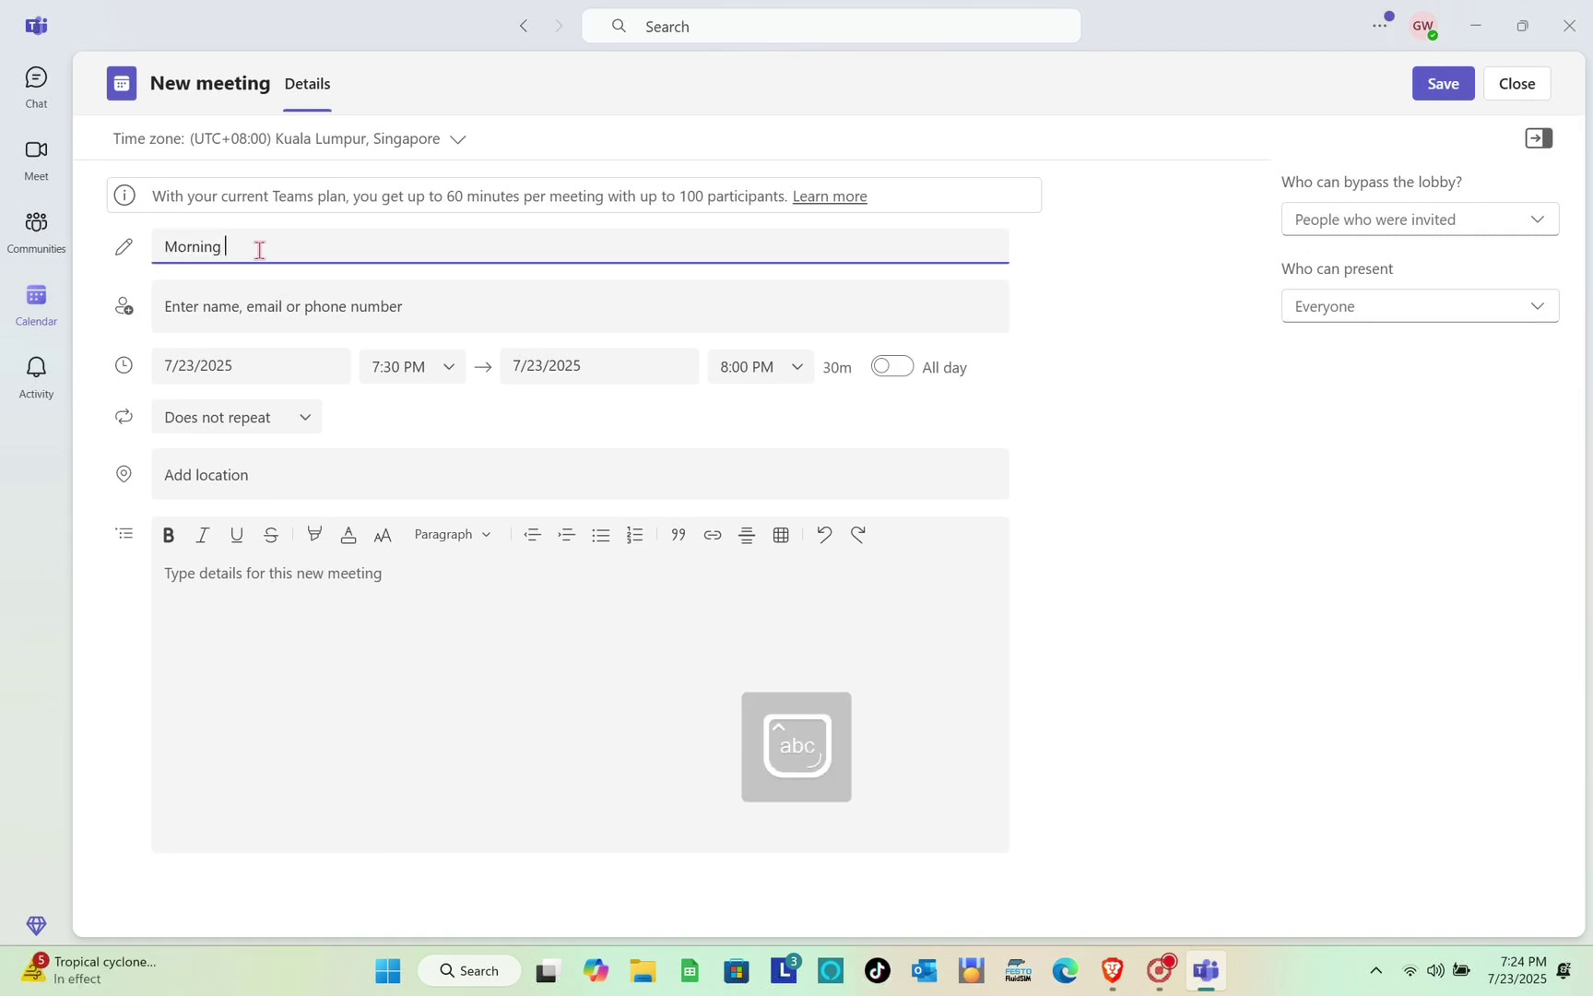
key(Caps_Lock)
text(C)
key(Caps_Lock)
text(lass101)
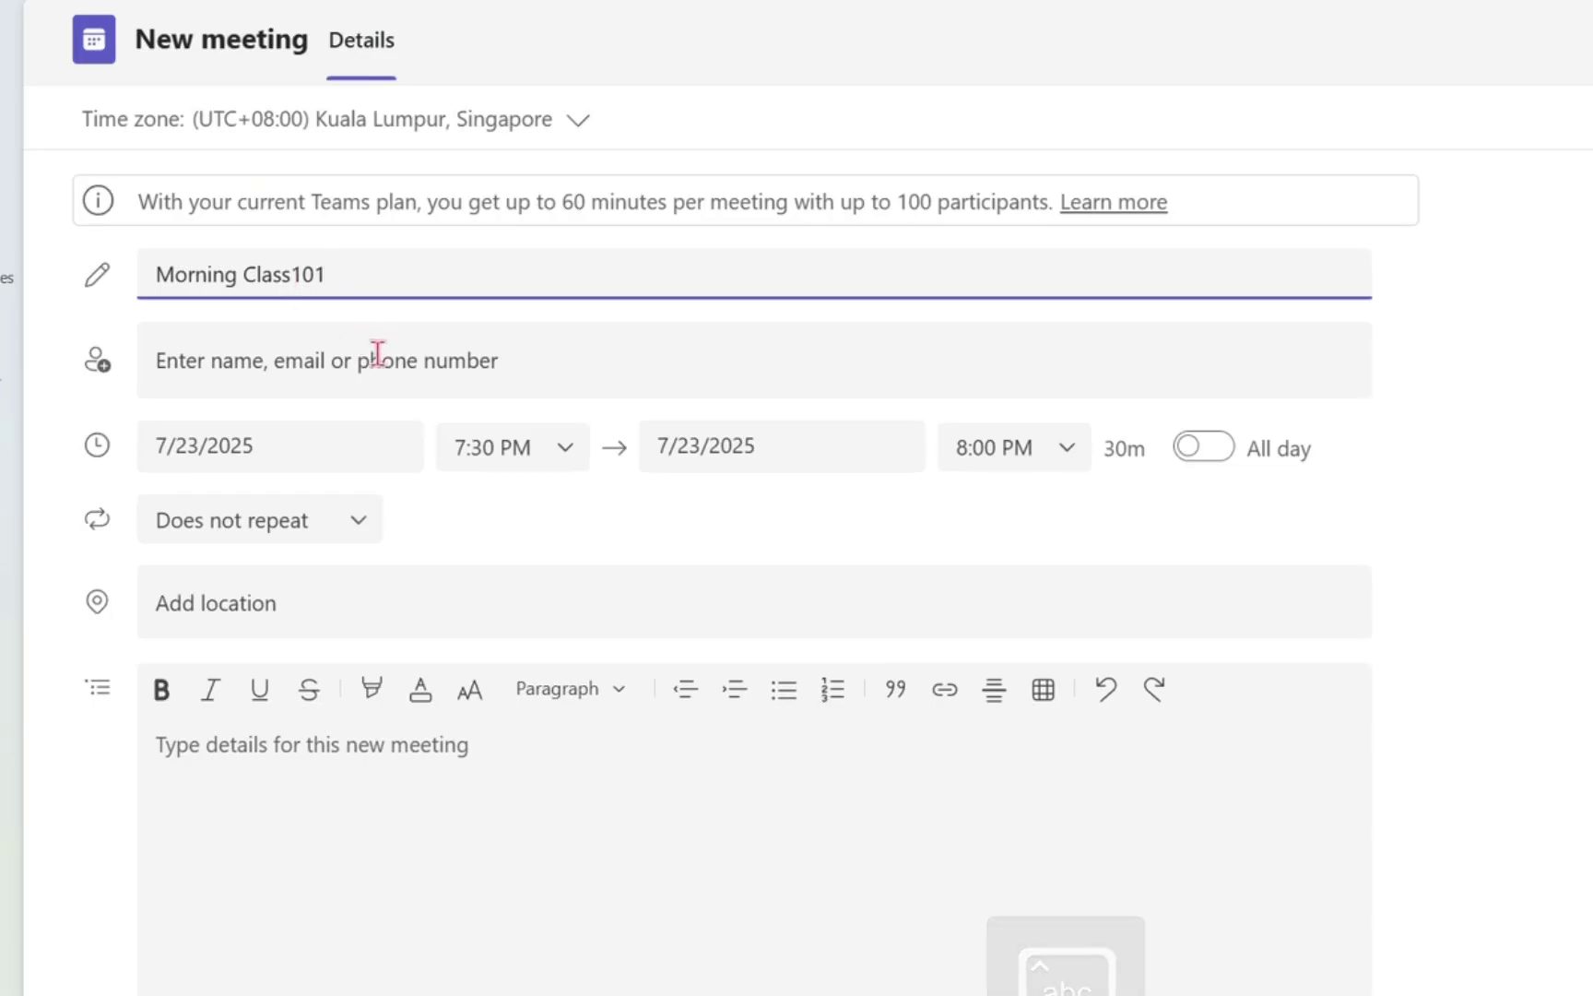
click(377, 354)
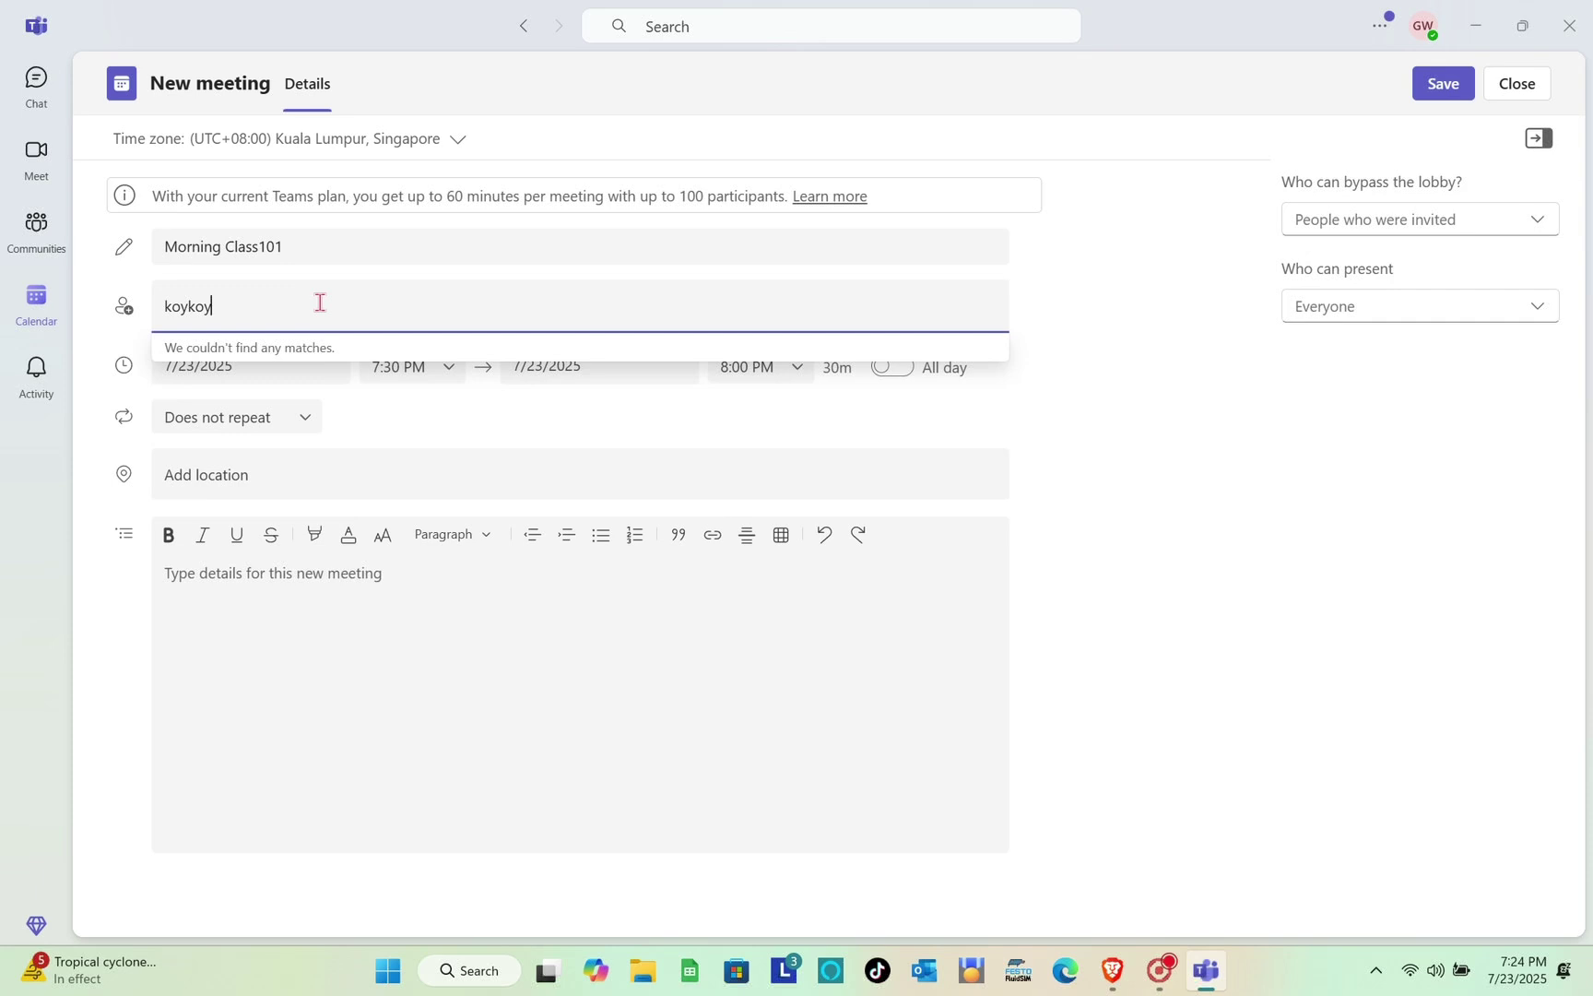
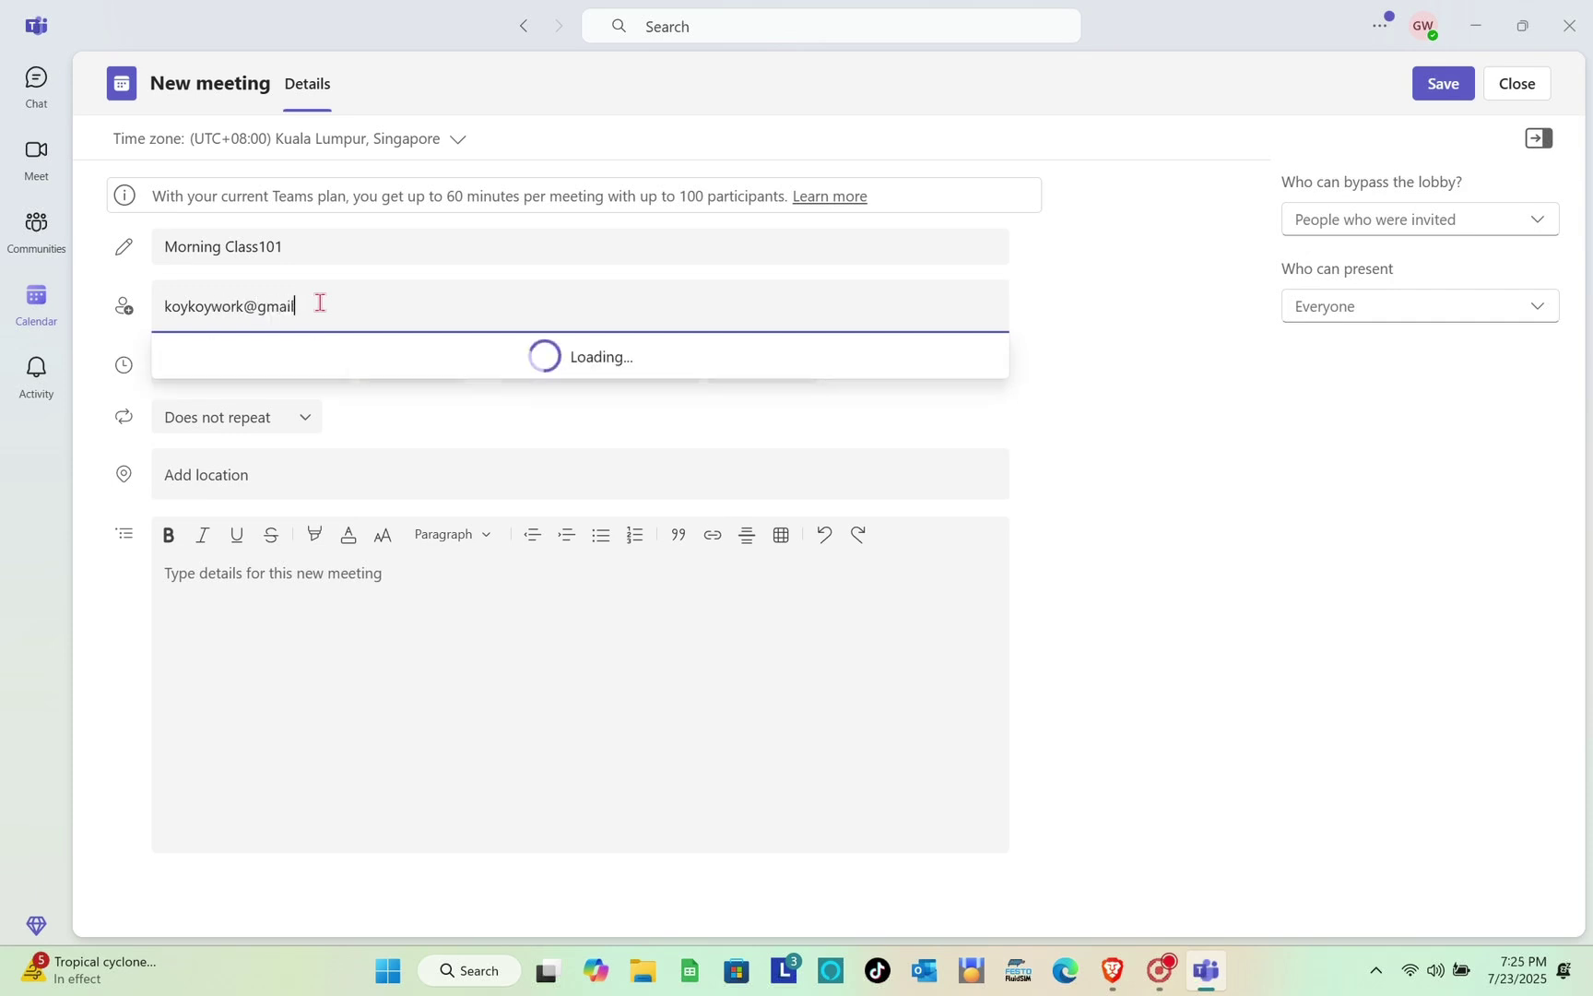
Add the suggested attendee and schedule the meeting for July 25, 2025, 8:30–9:00 AM
click(439, 368)
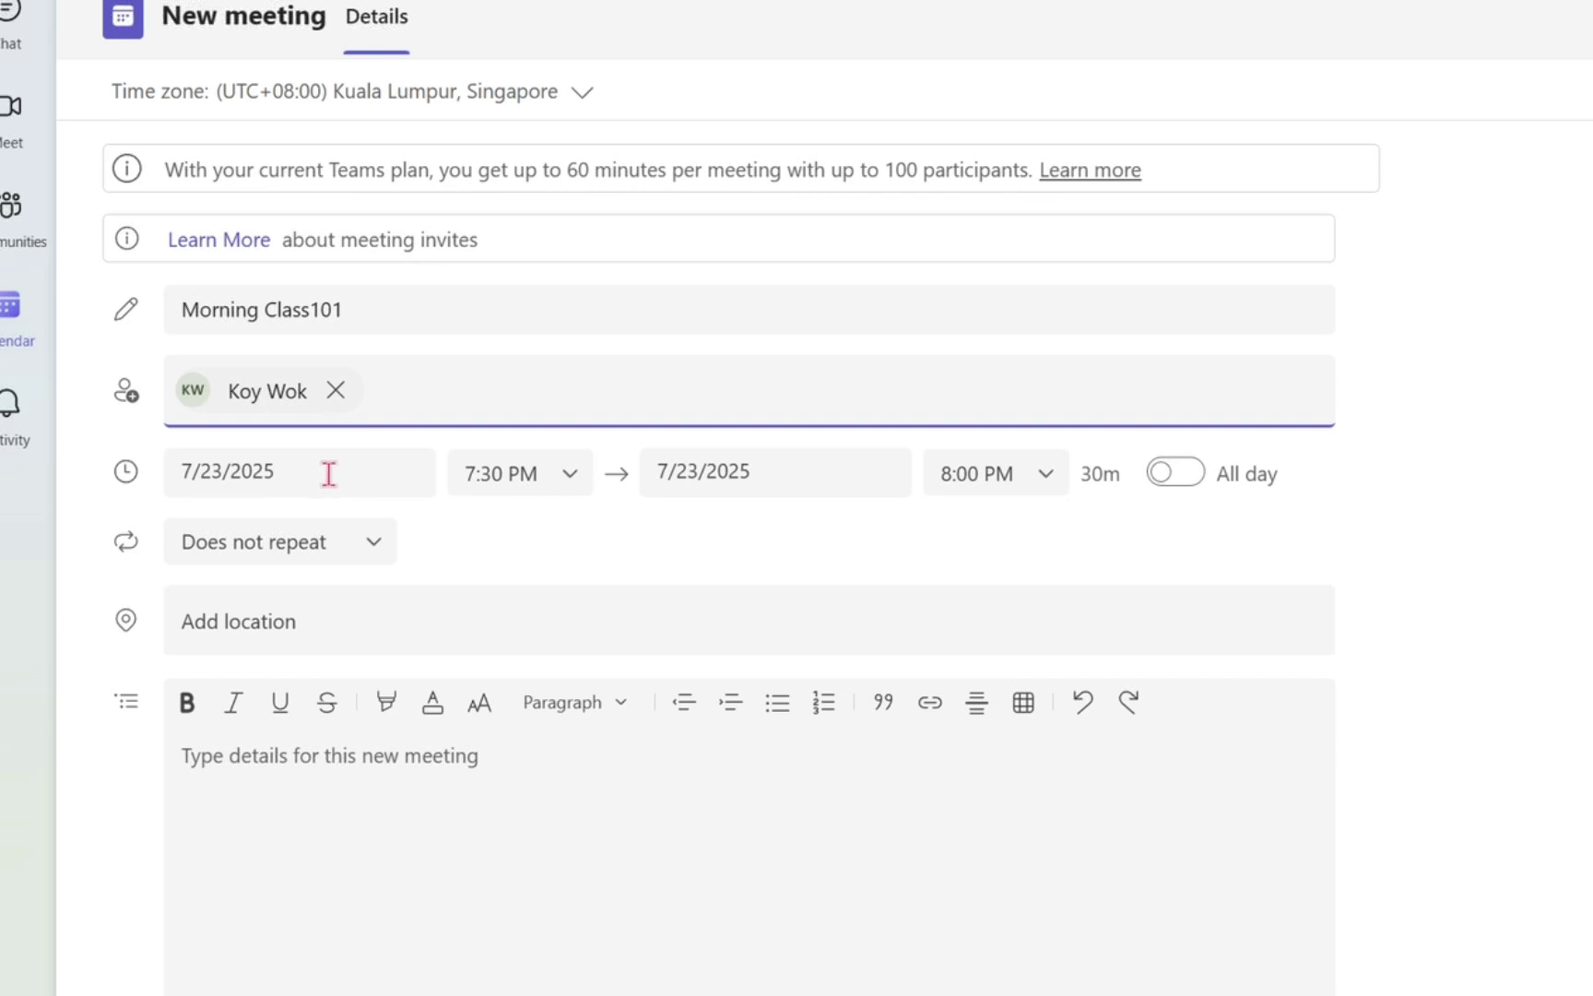
click(328, 474)
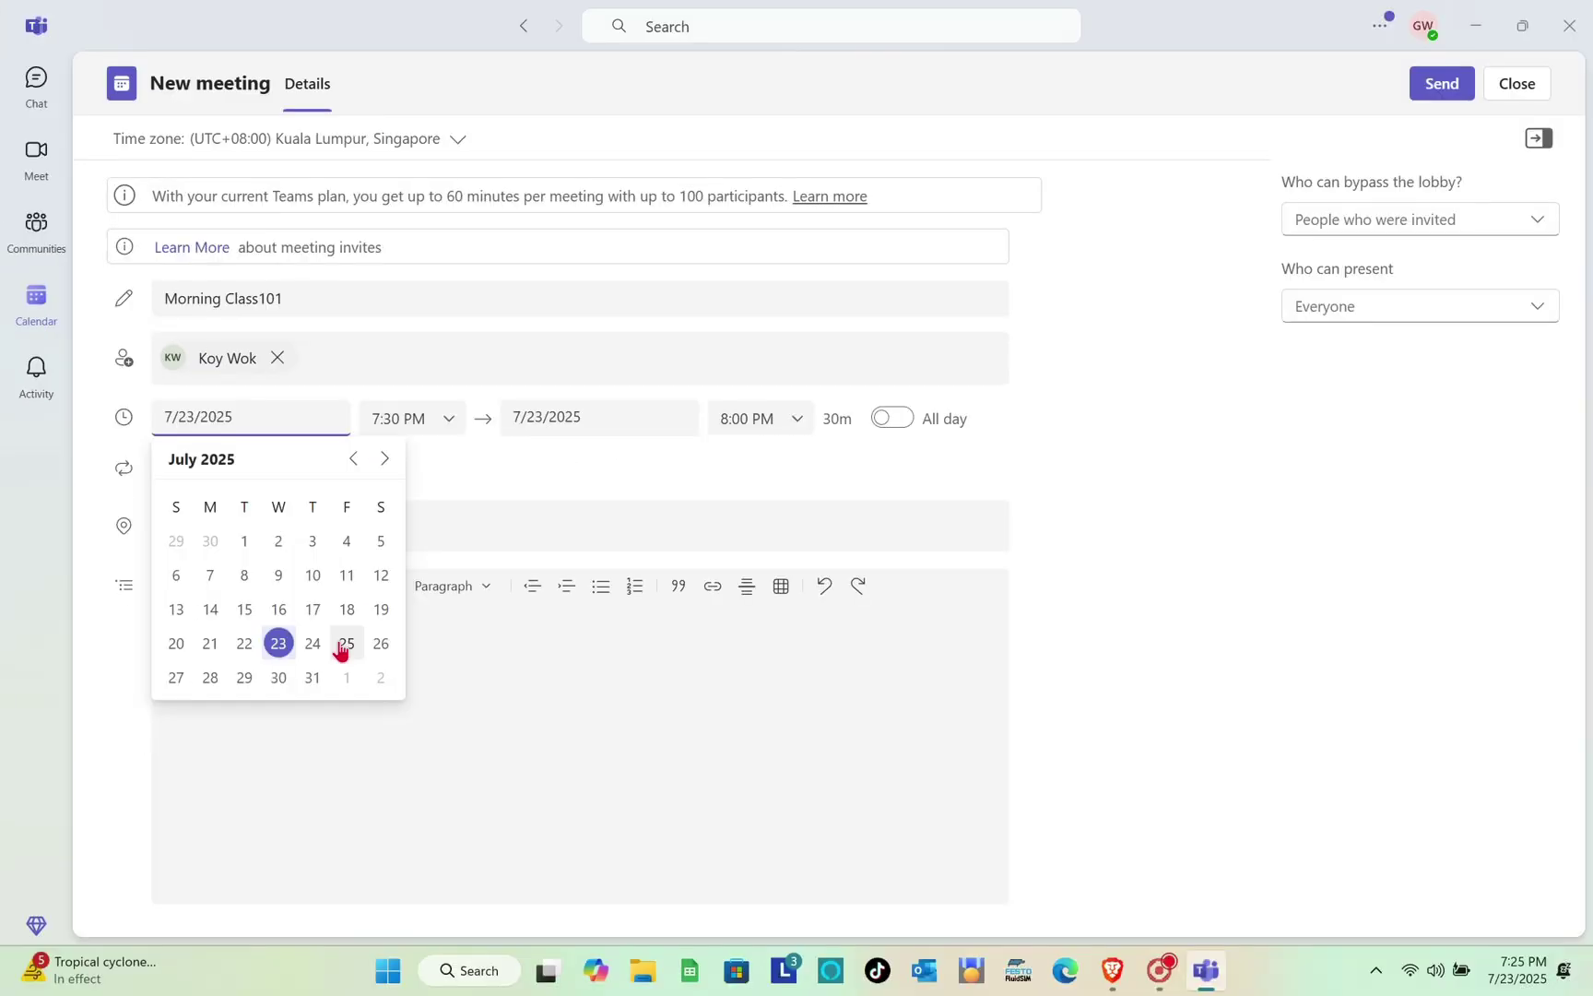
click(345, 643)
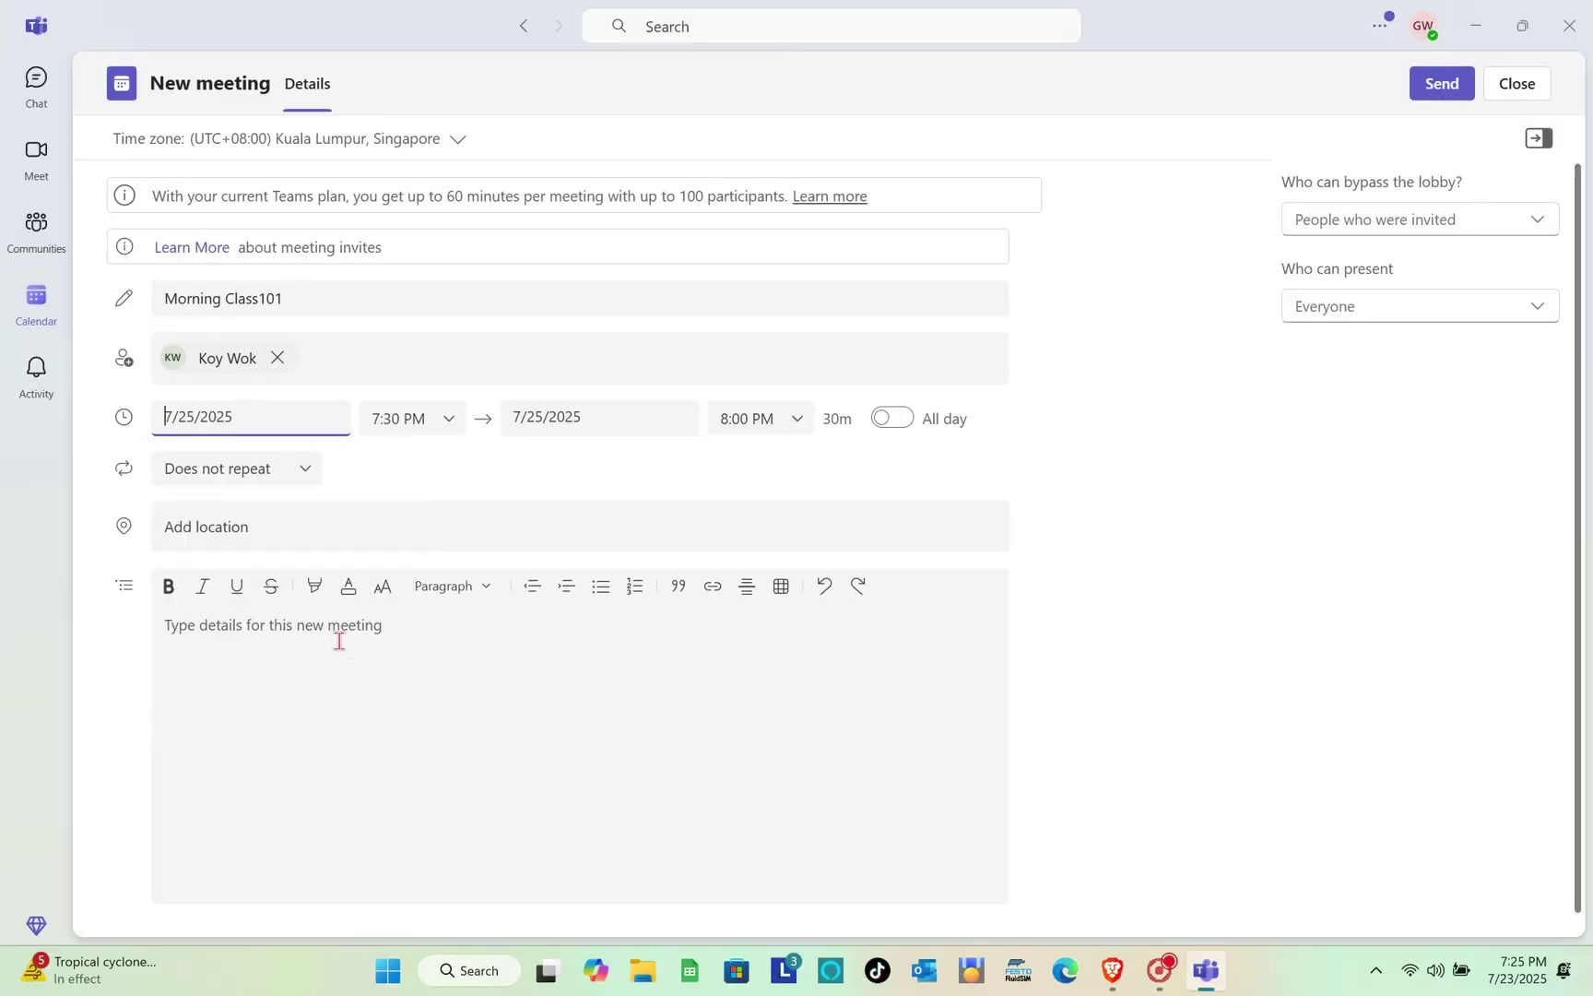
click(437, 424)
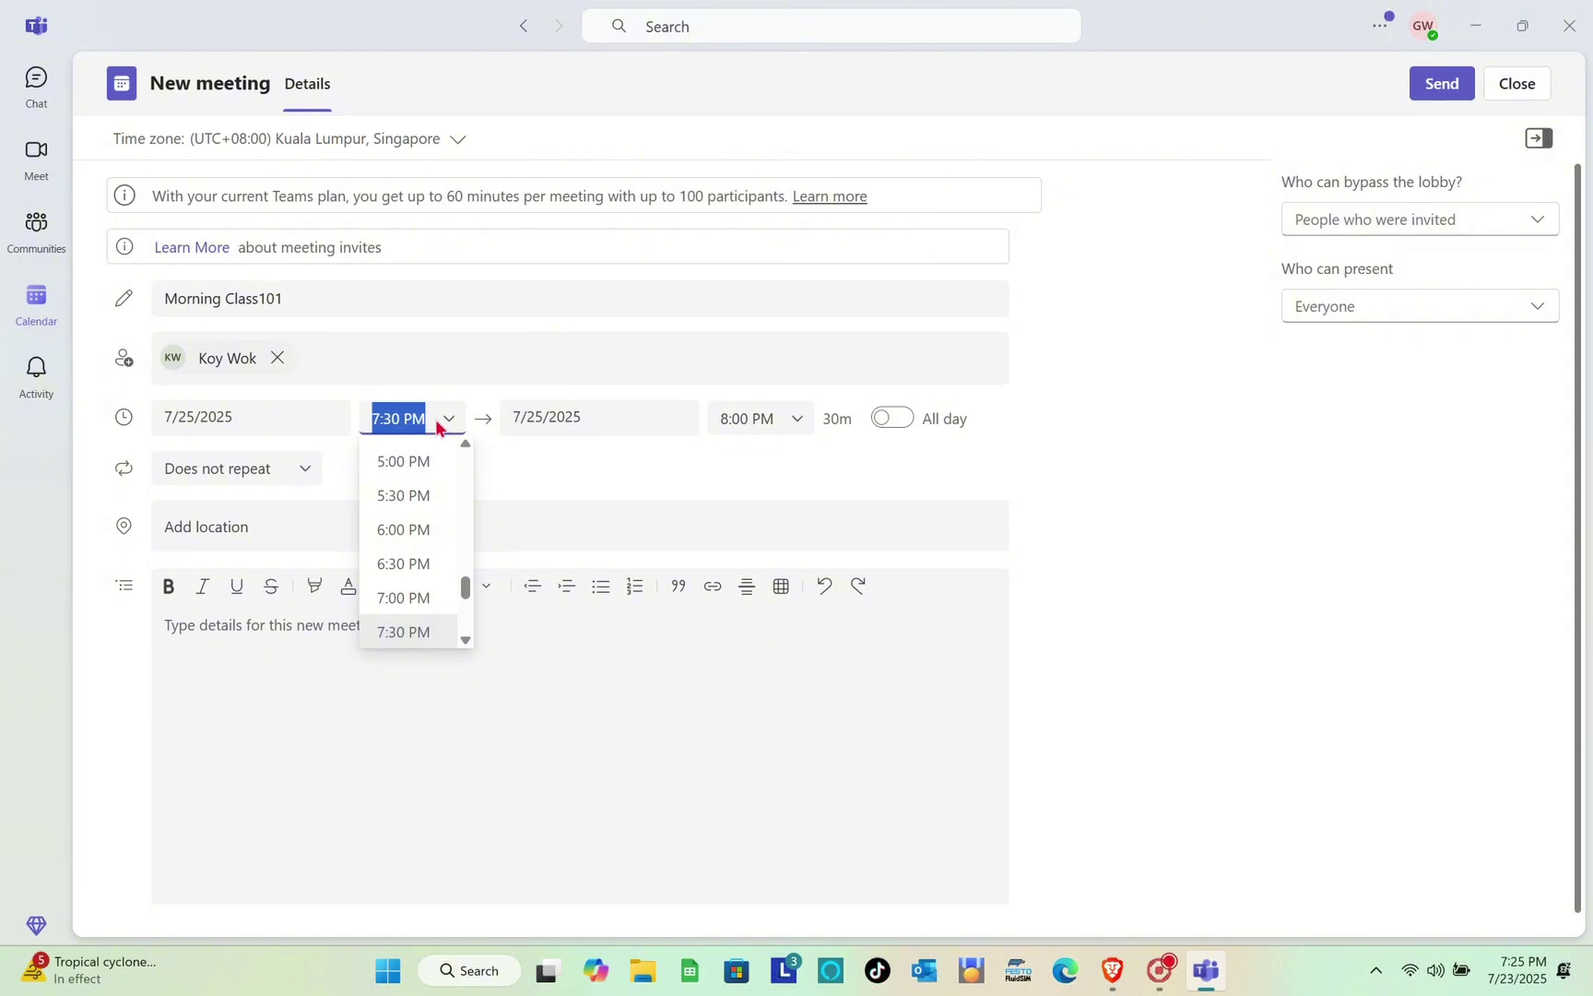
scroll(412, 496, up, 8)
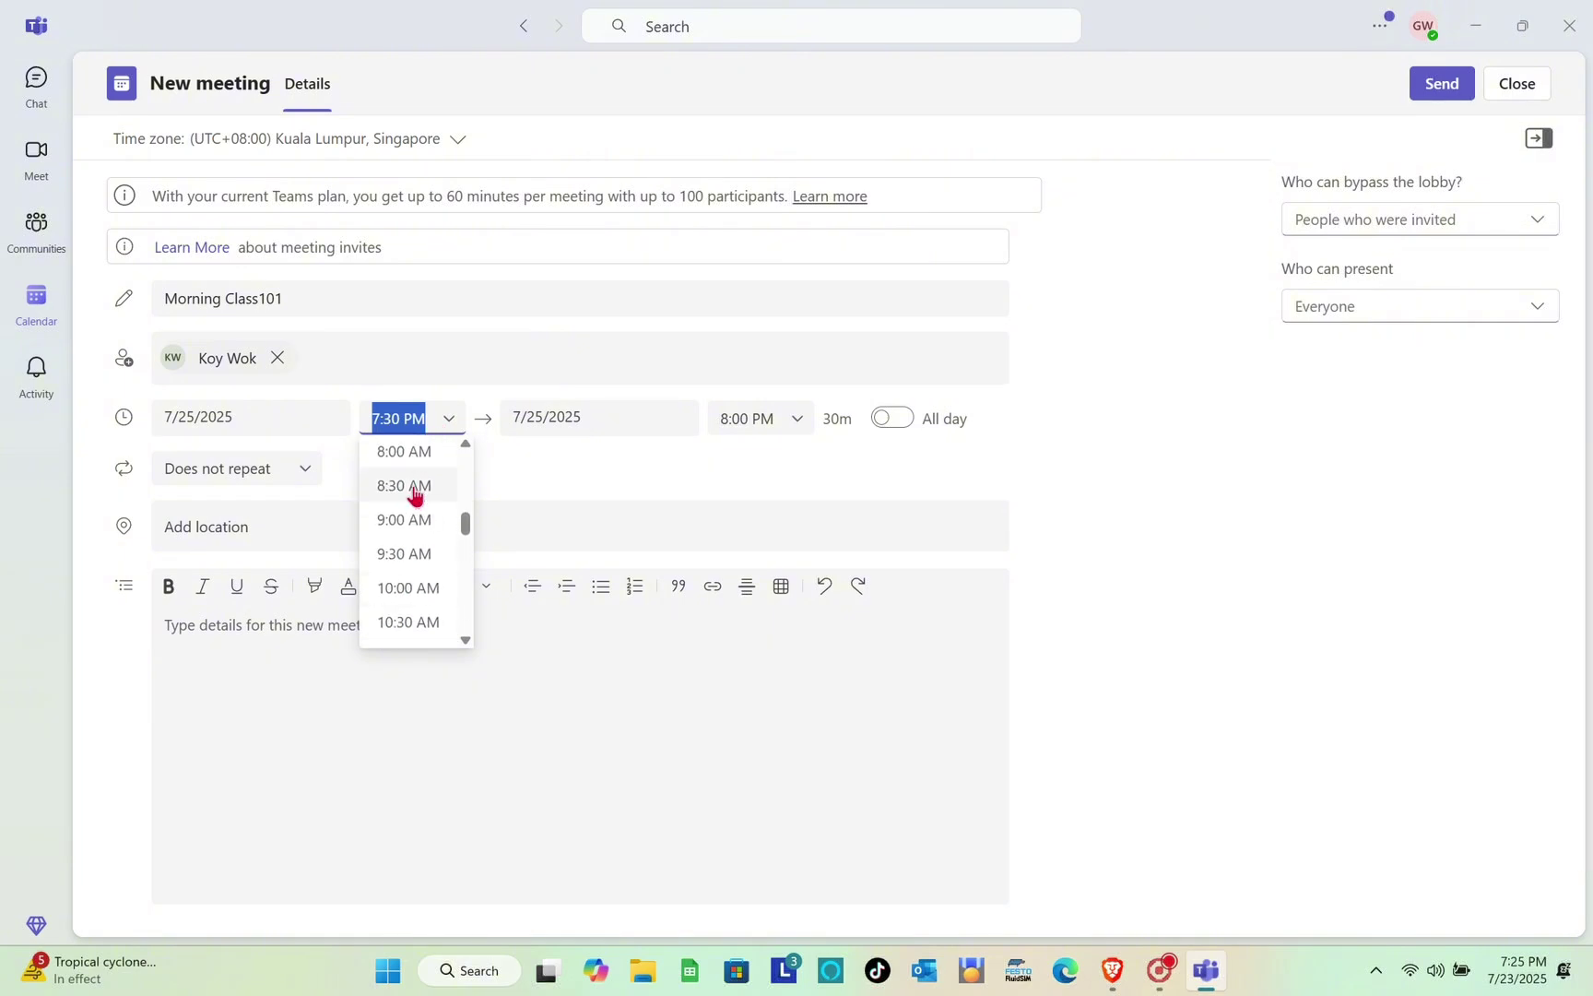
click(406, 485)
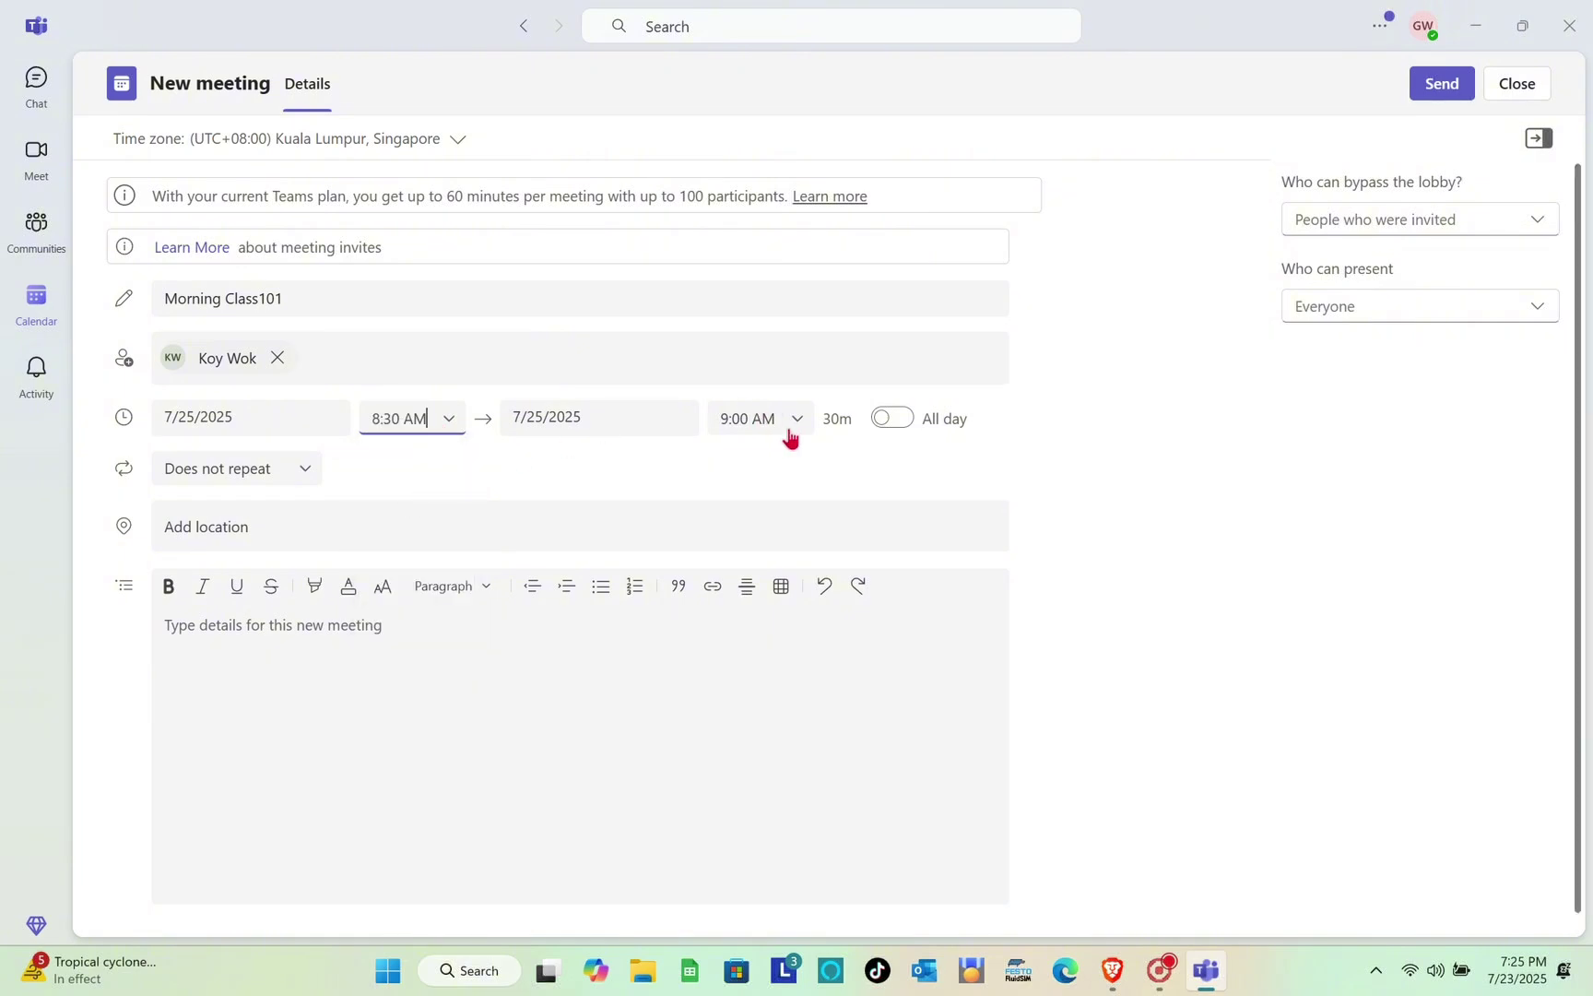
click(303, 524)
Limit lobby bypass to invited people, let only the organizer present, and send the invite
click(330, 761)
click(1339, 228)
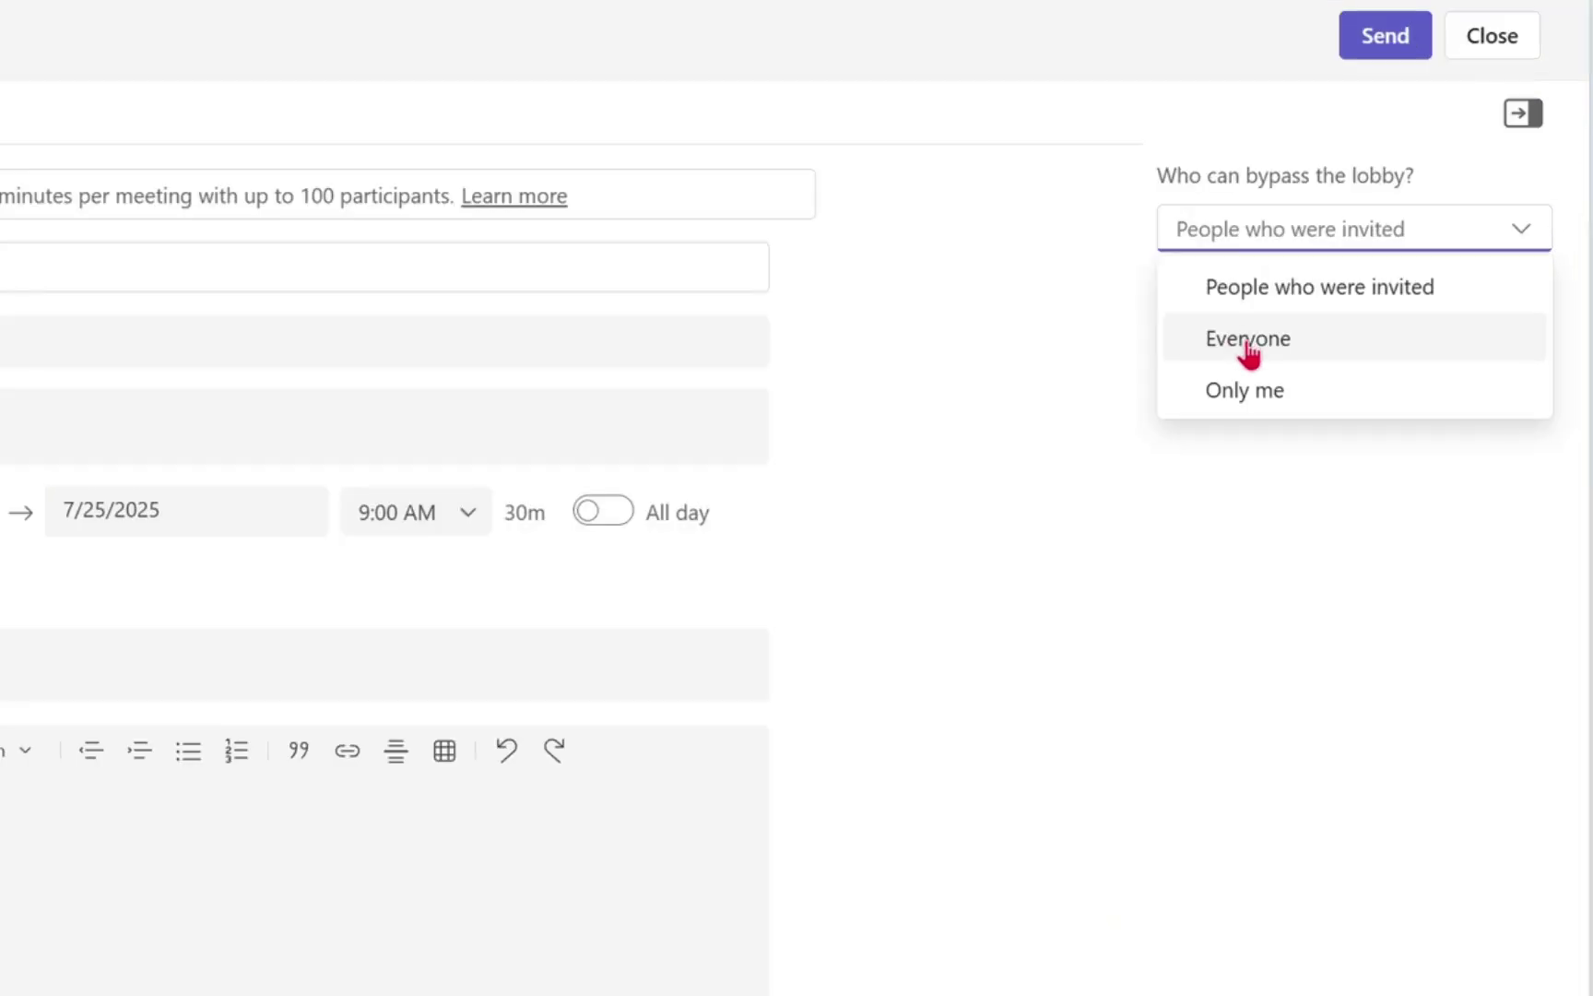
click(1249, 351)
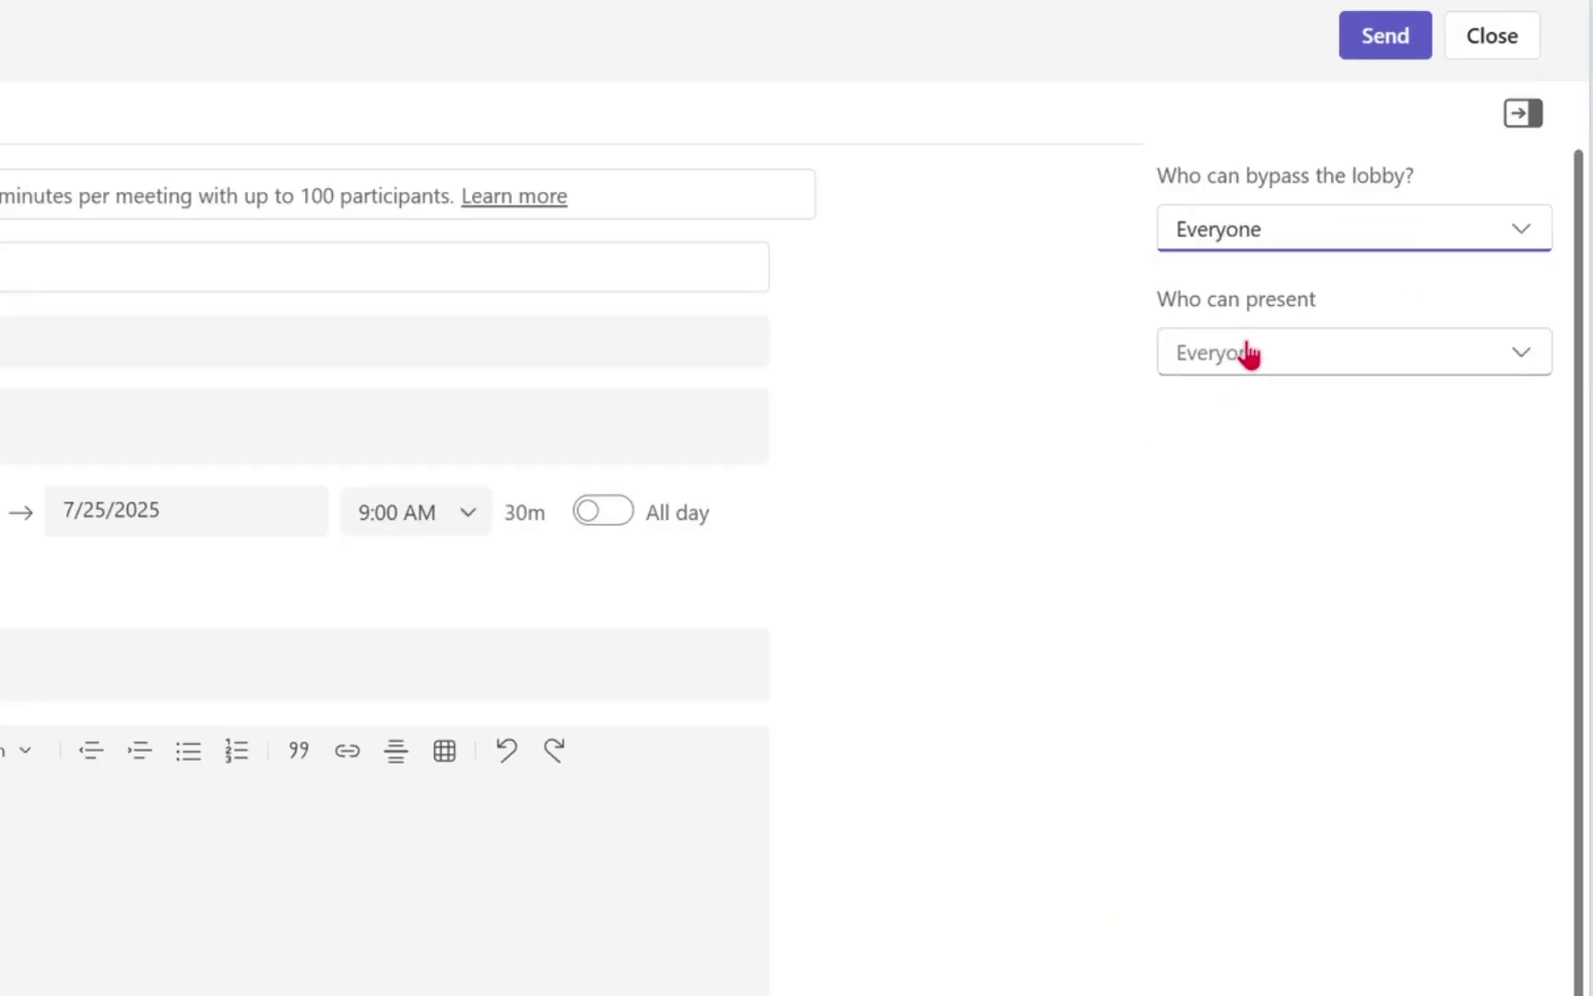
click(1282, 245)
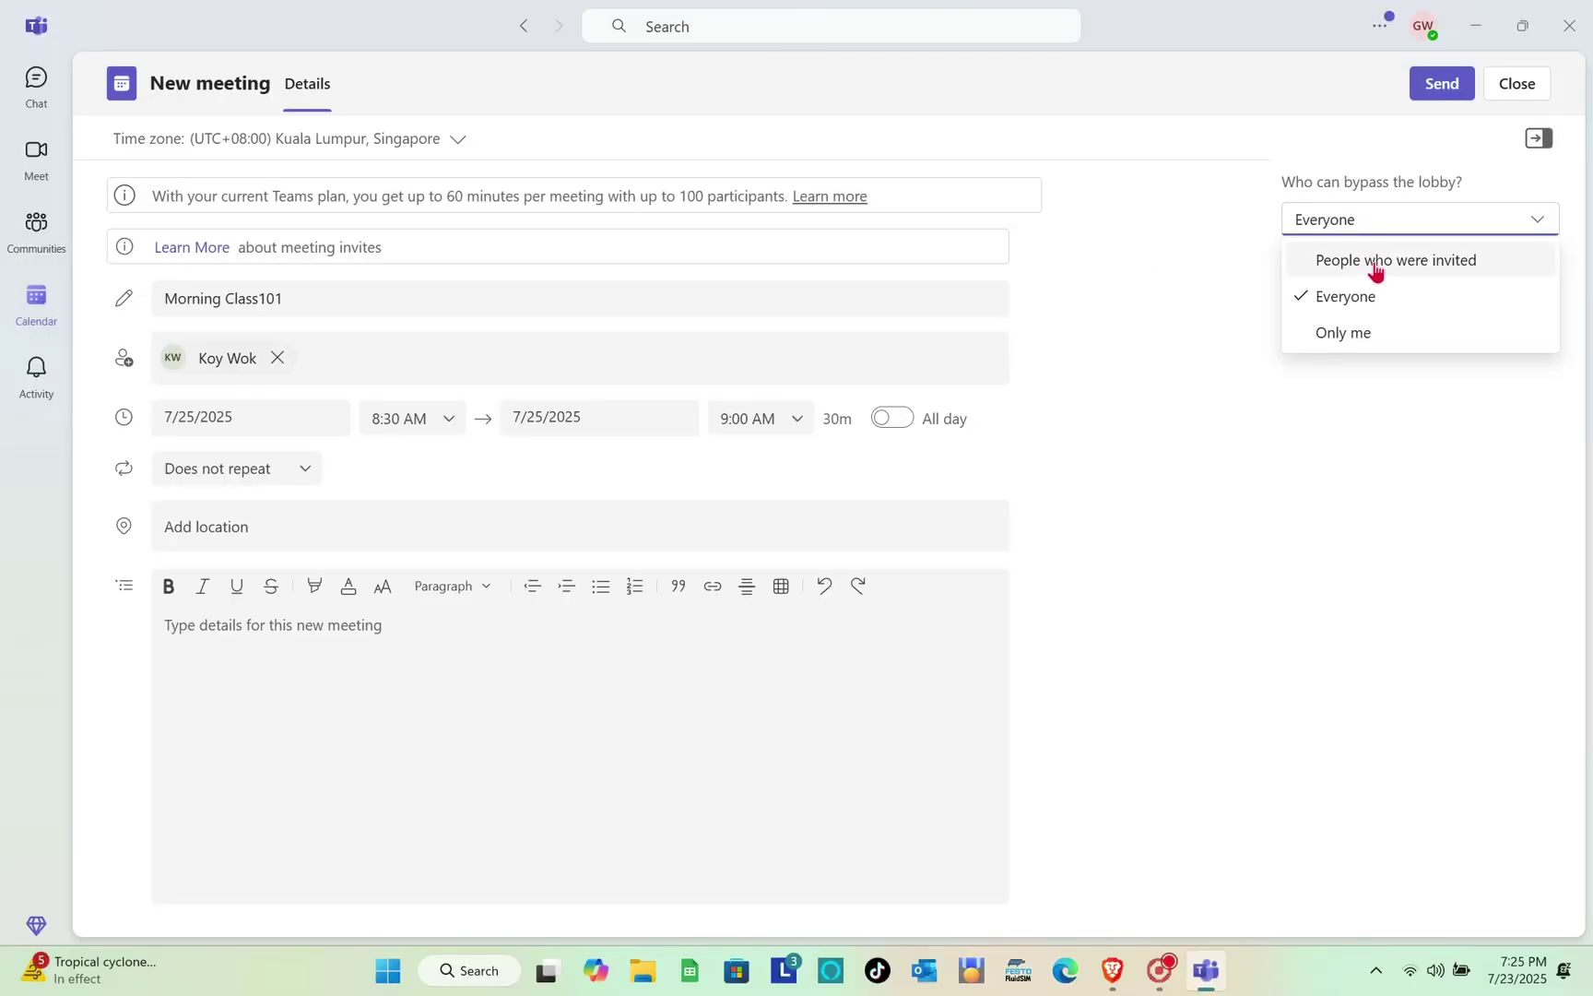
click(1377, 268)
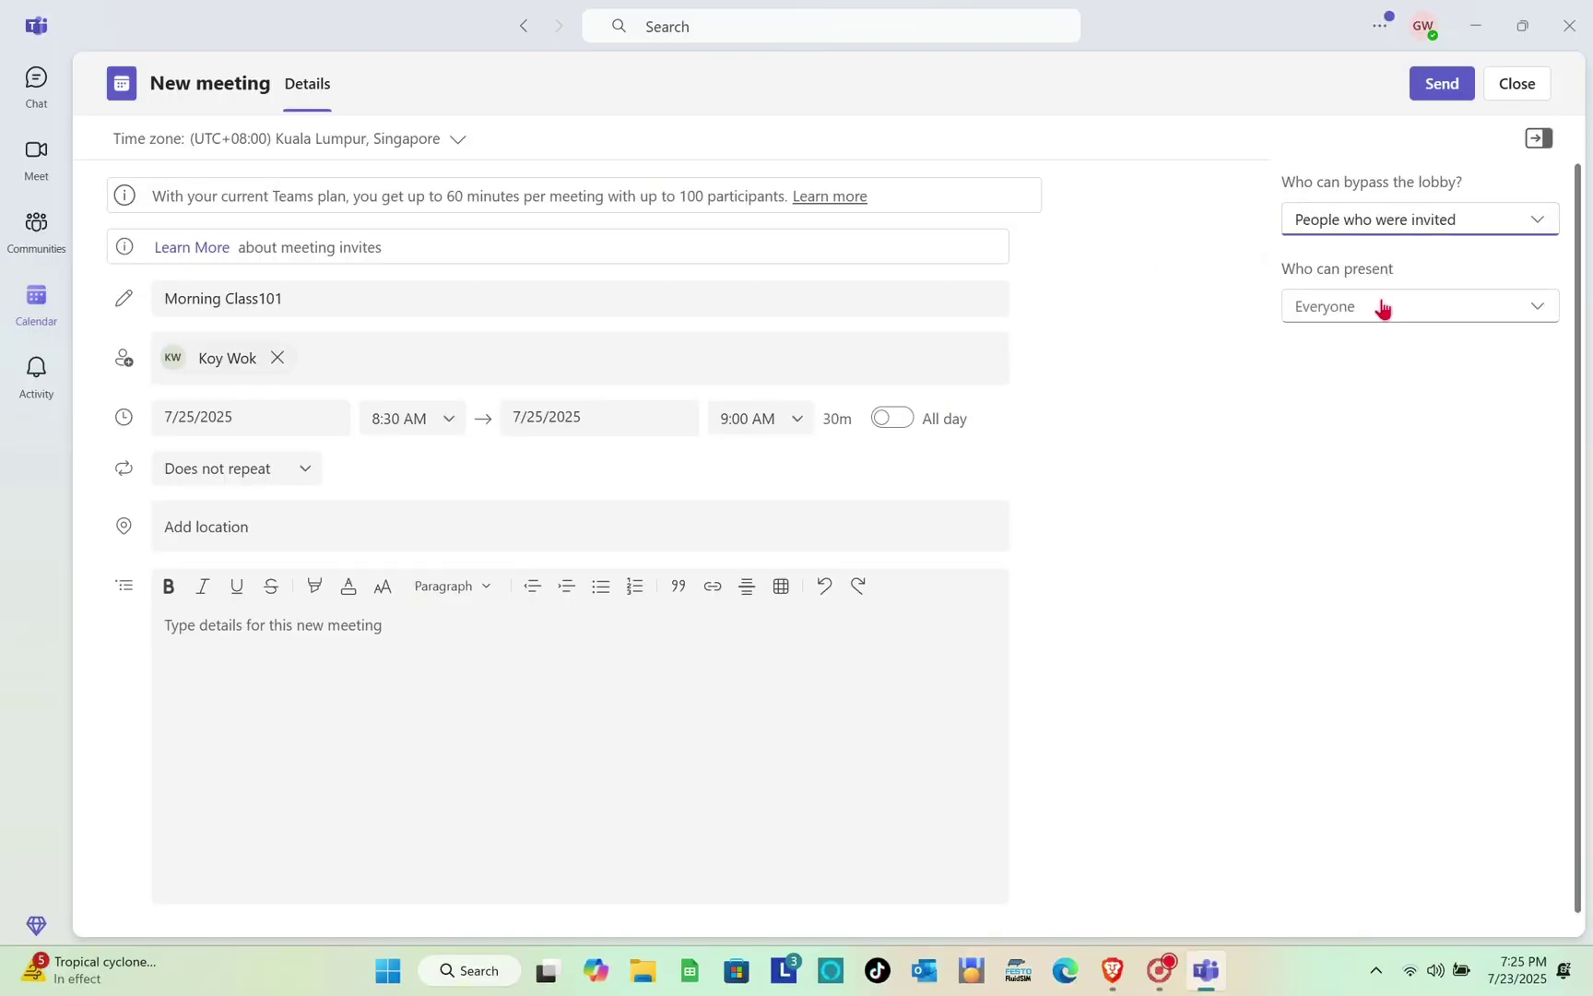
click(1380, 307)
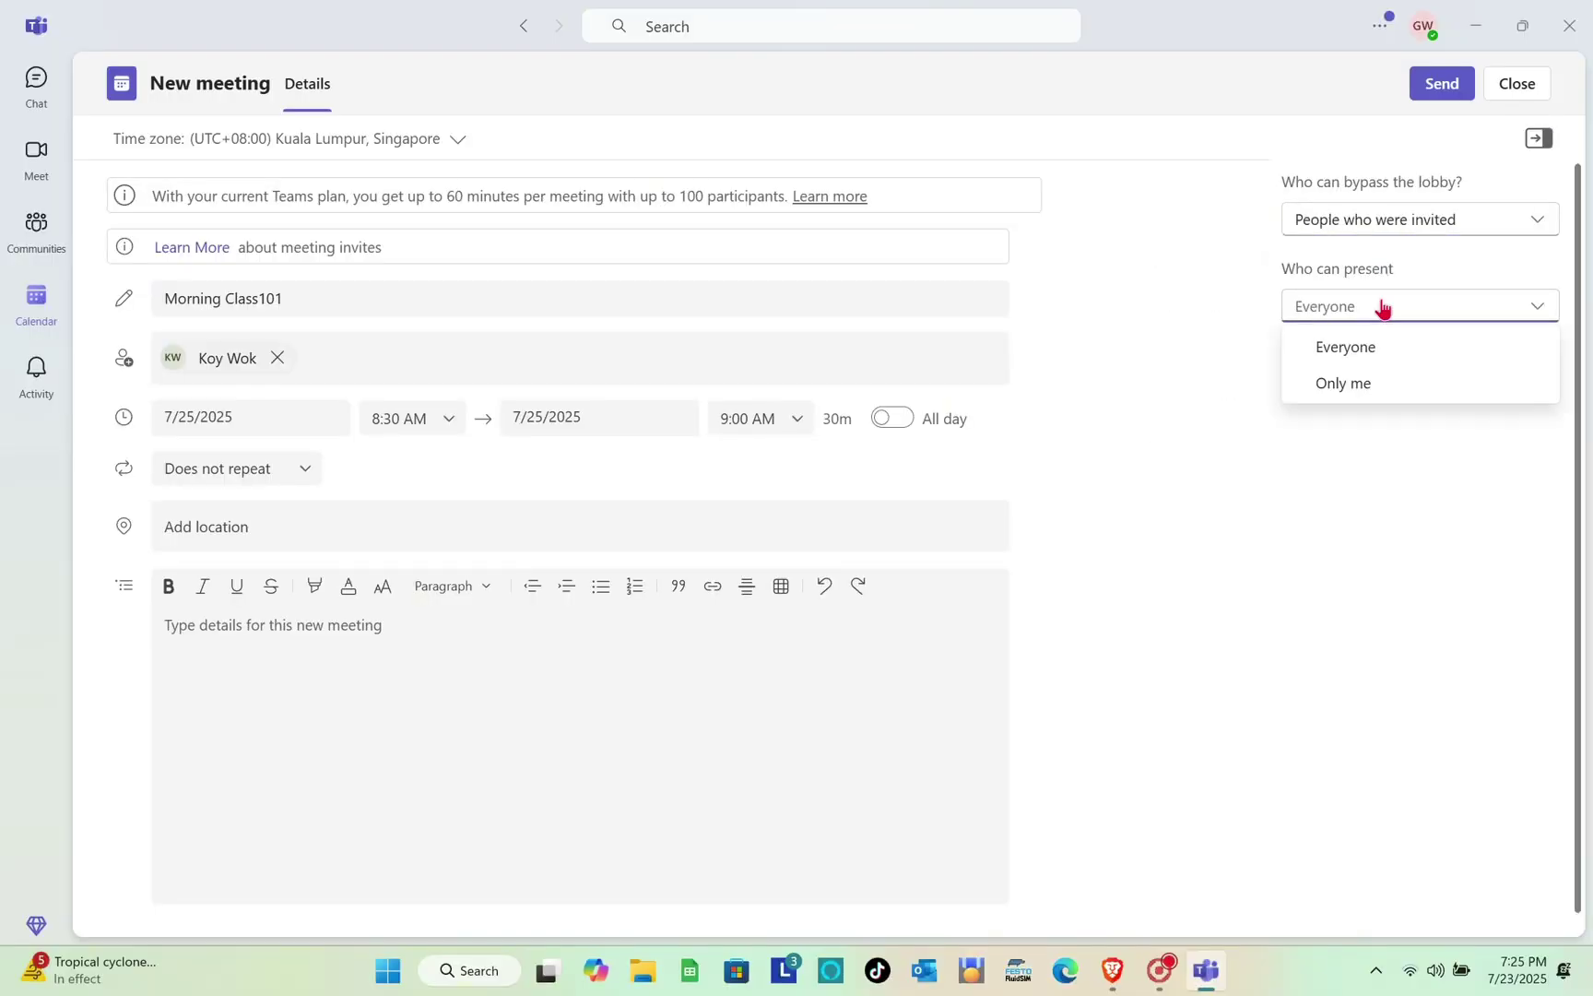
click(1361, 386)
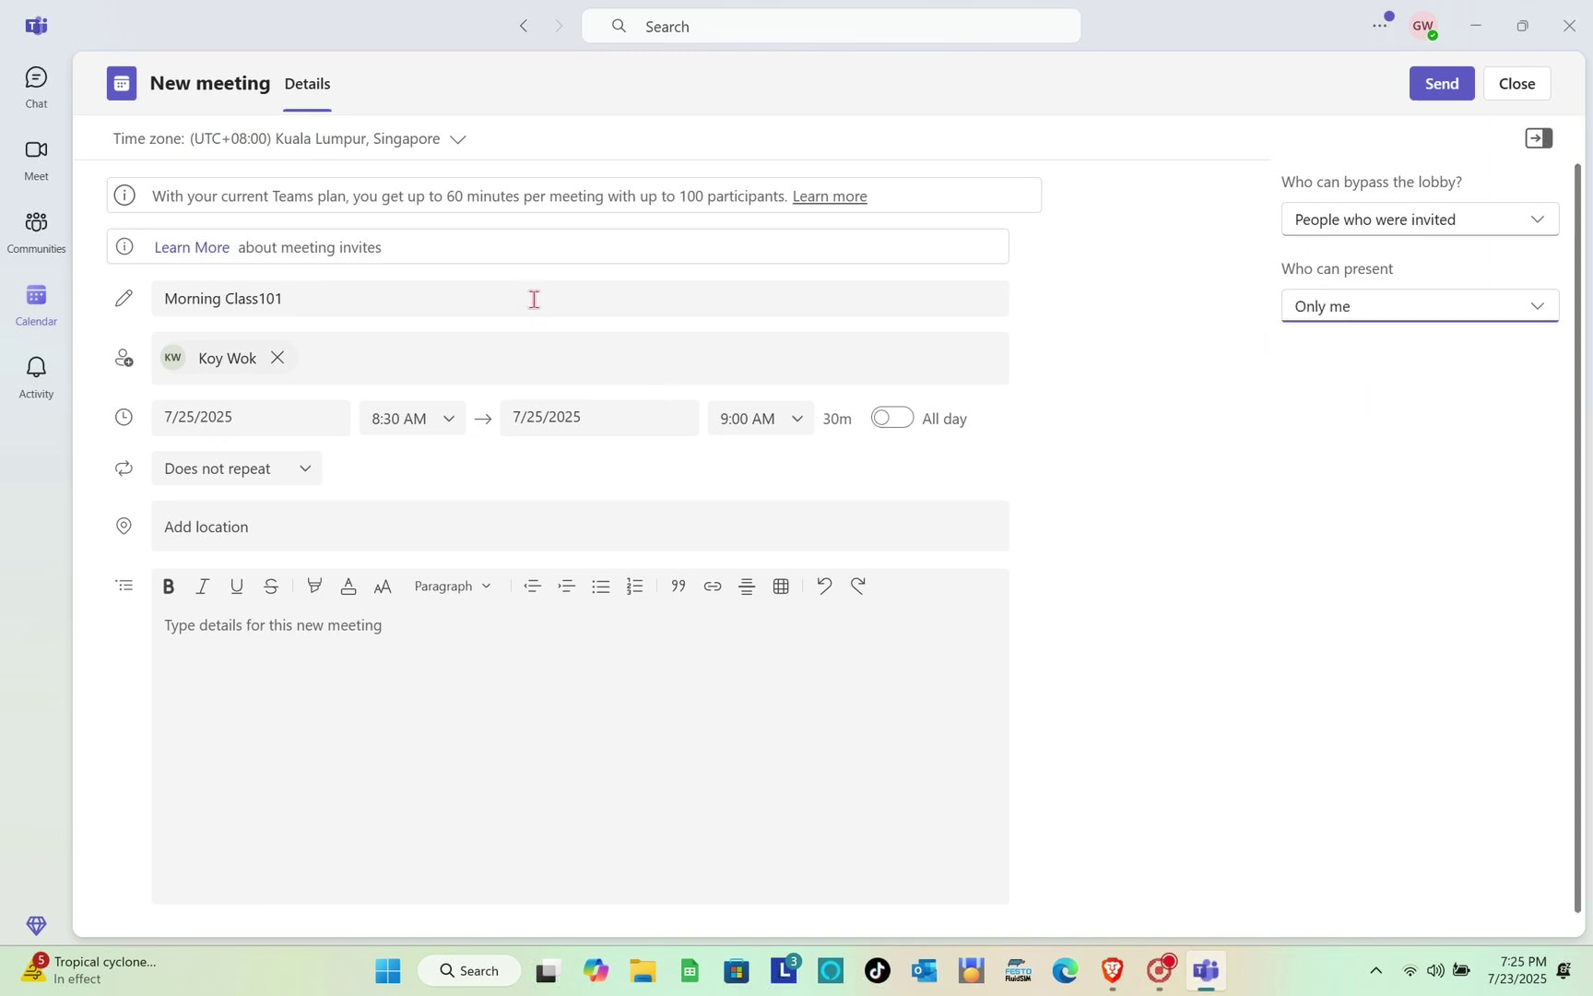
click(1431, 86)
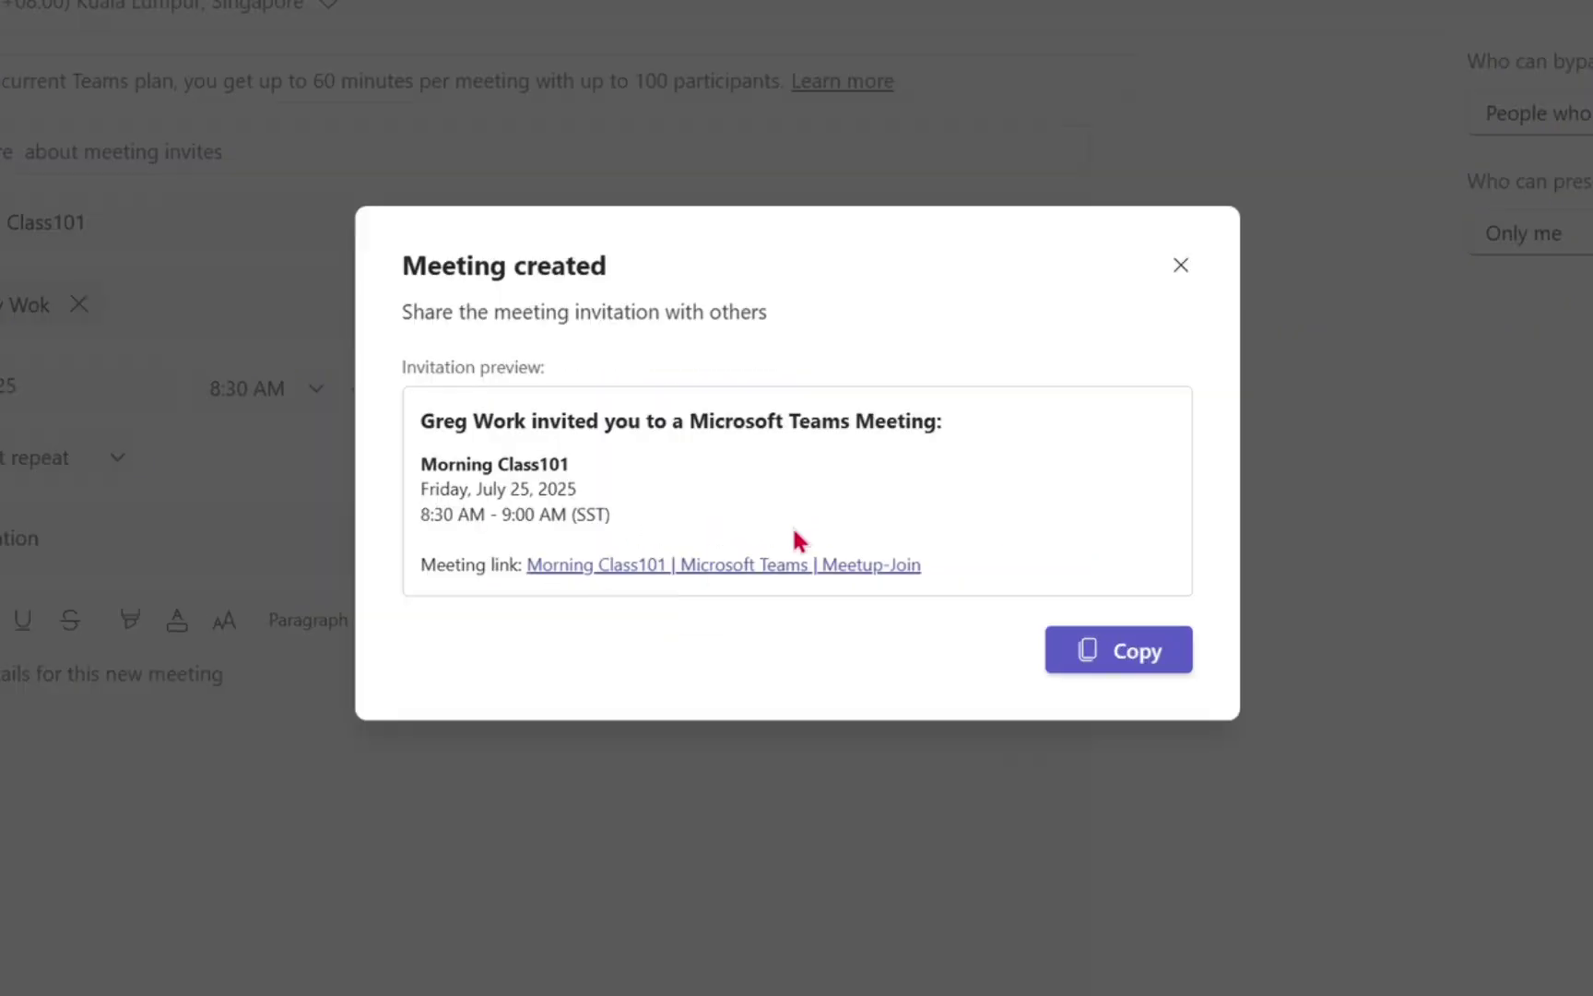
Copy the Morning Class101 invitation, dismiss the prompts, and view the July 21–25 calendar week
click(1099, 671)
click(1184, 267)
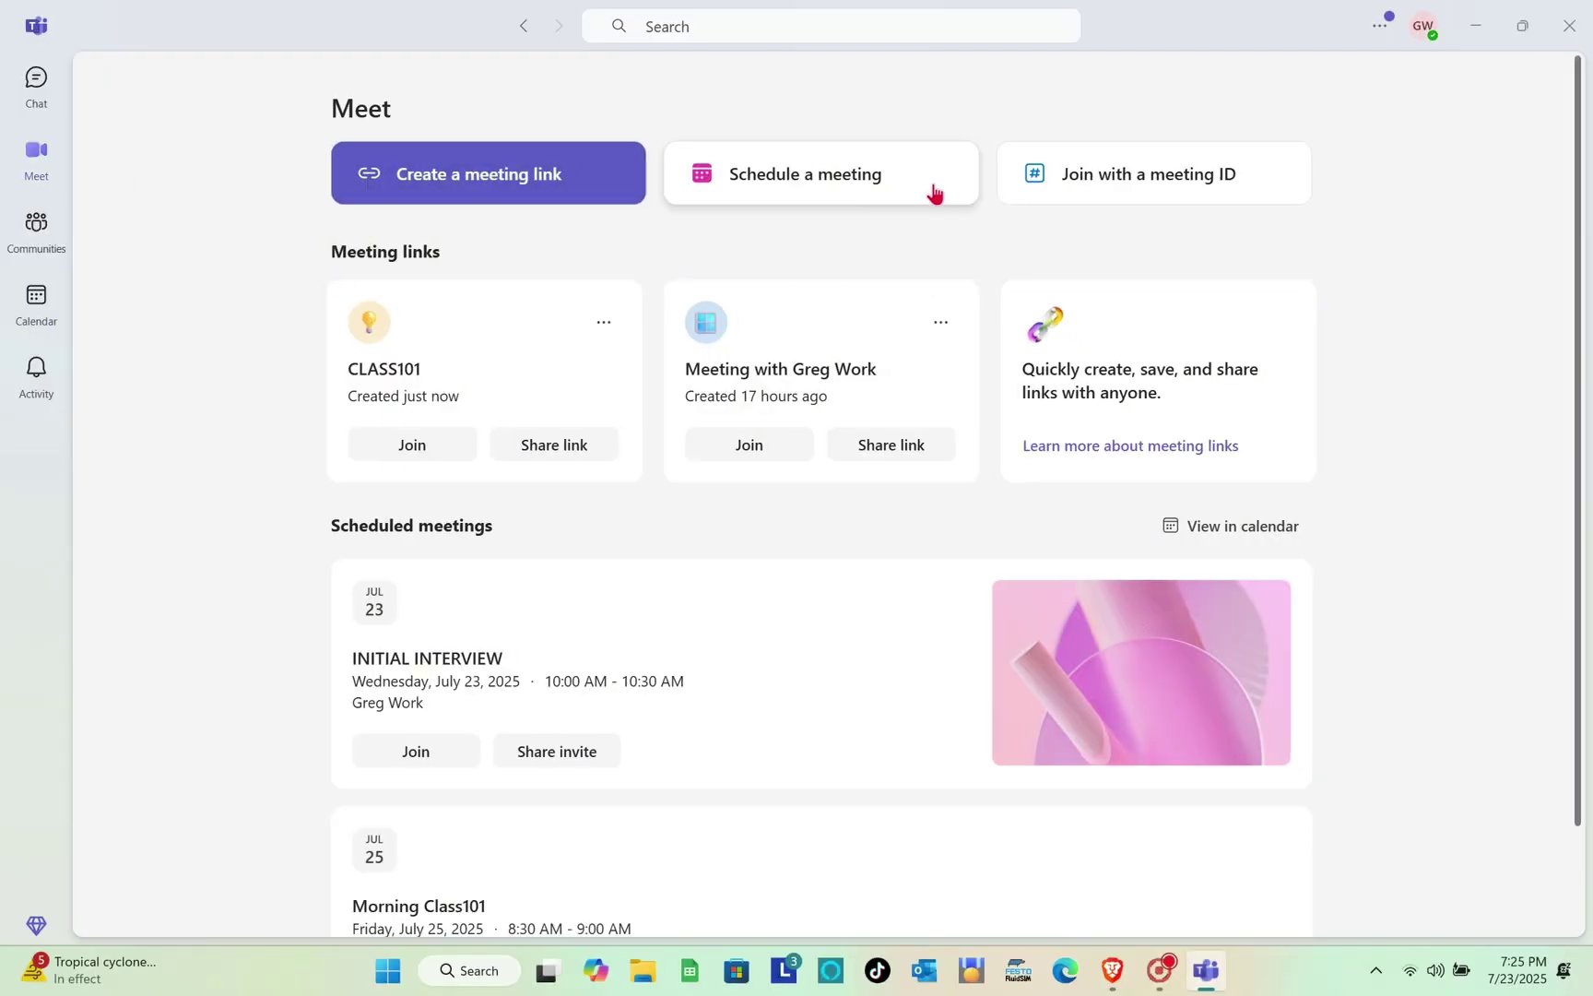
click(1127, 186)
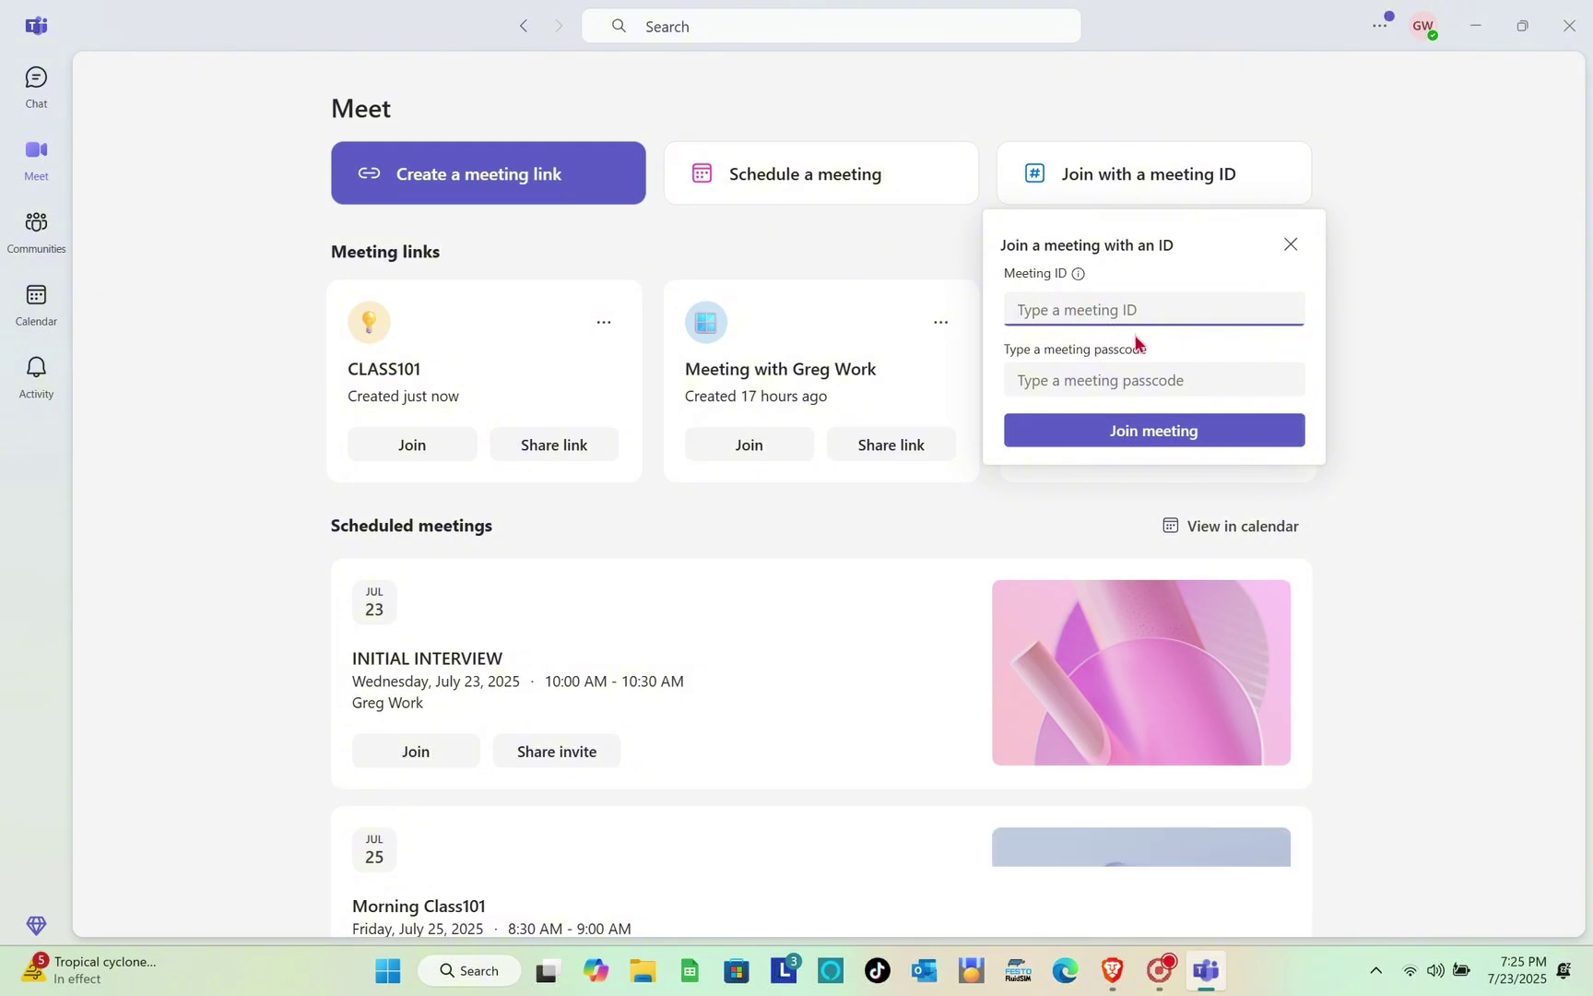
click(1087, 376)
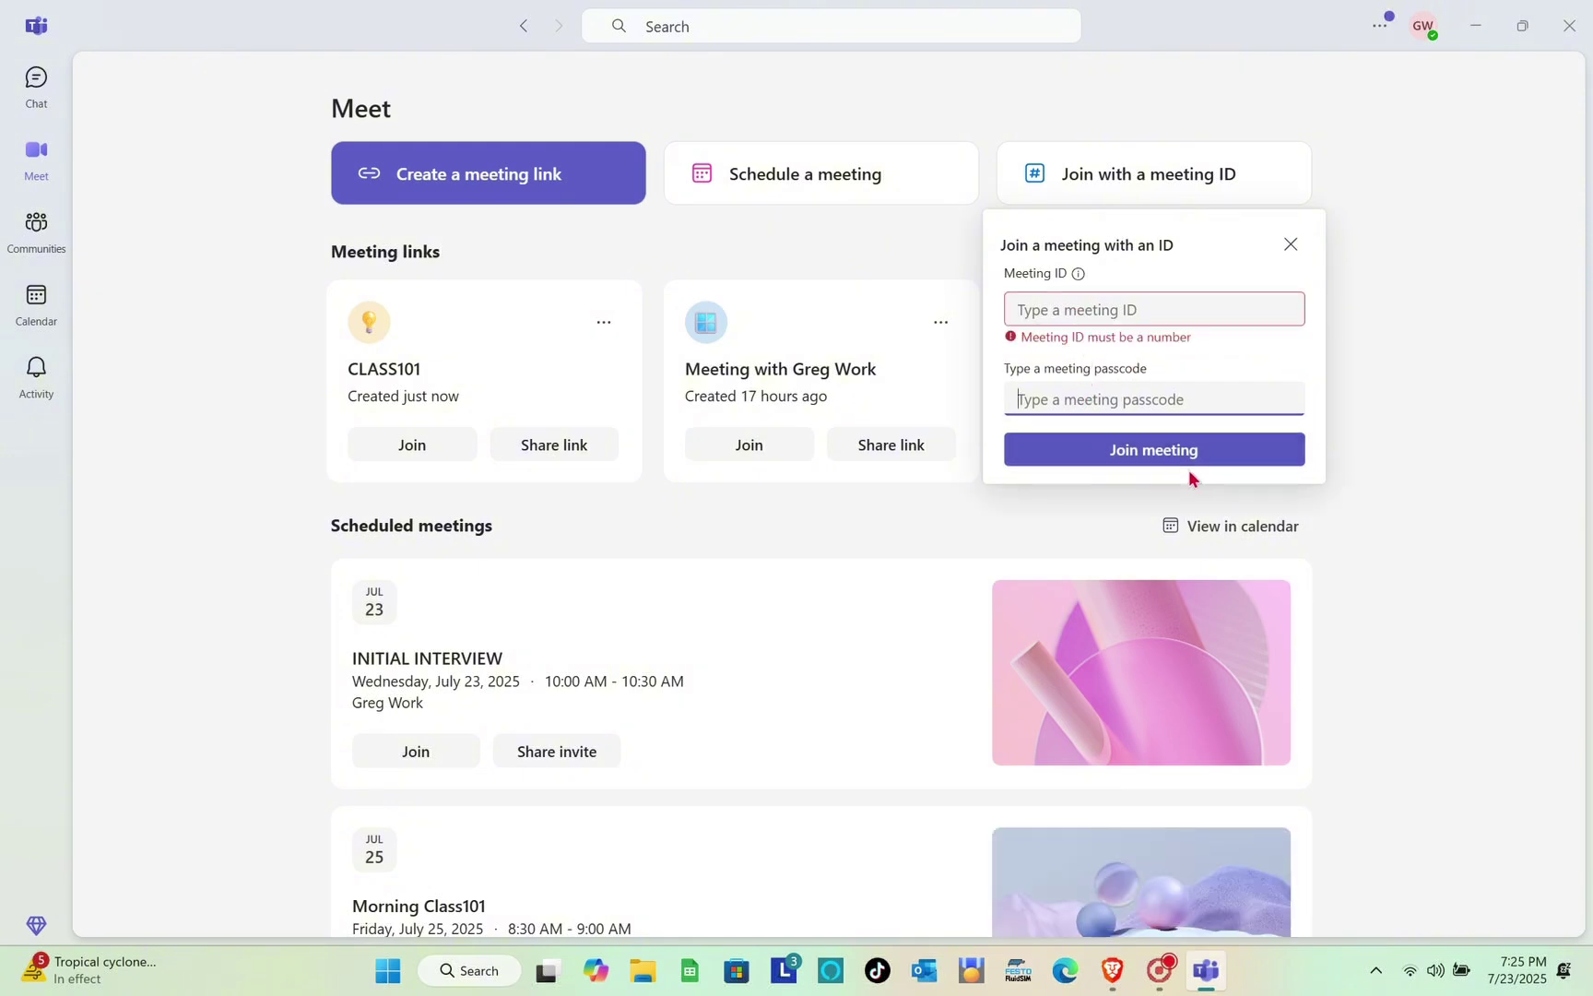
click(1294, 245)
click(44, 297)
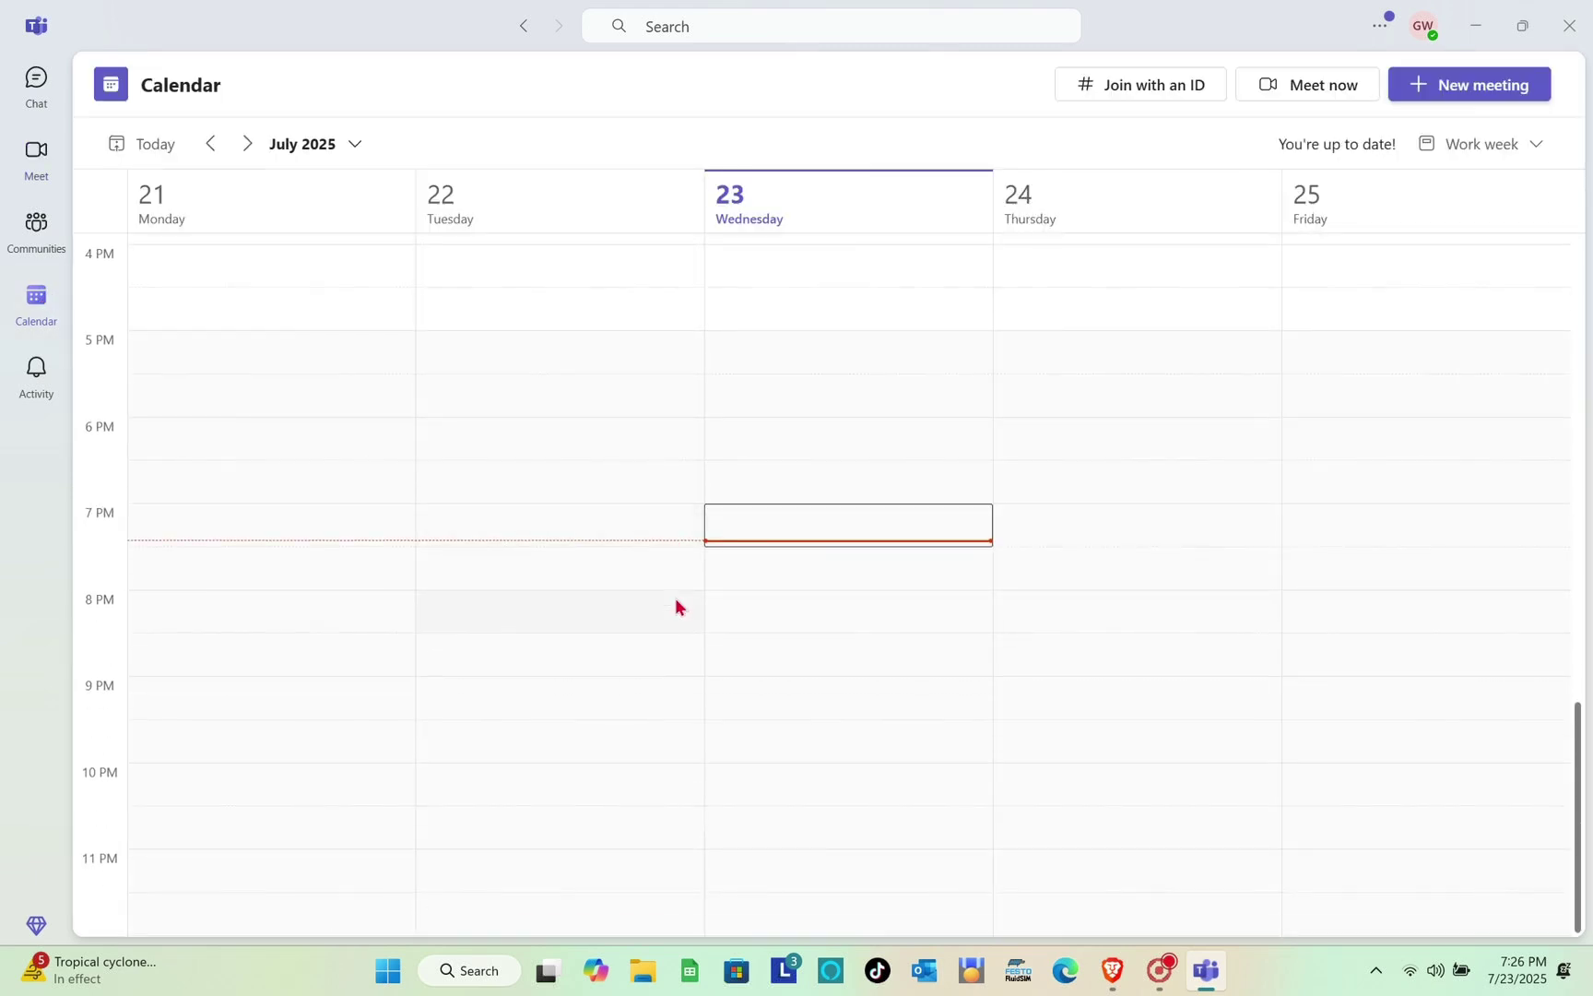
scroll(675, 606, down, 3)
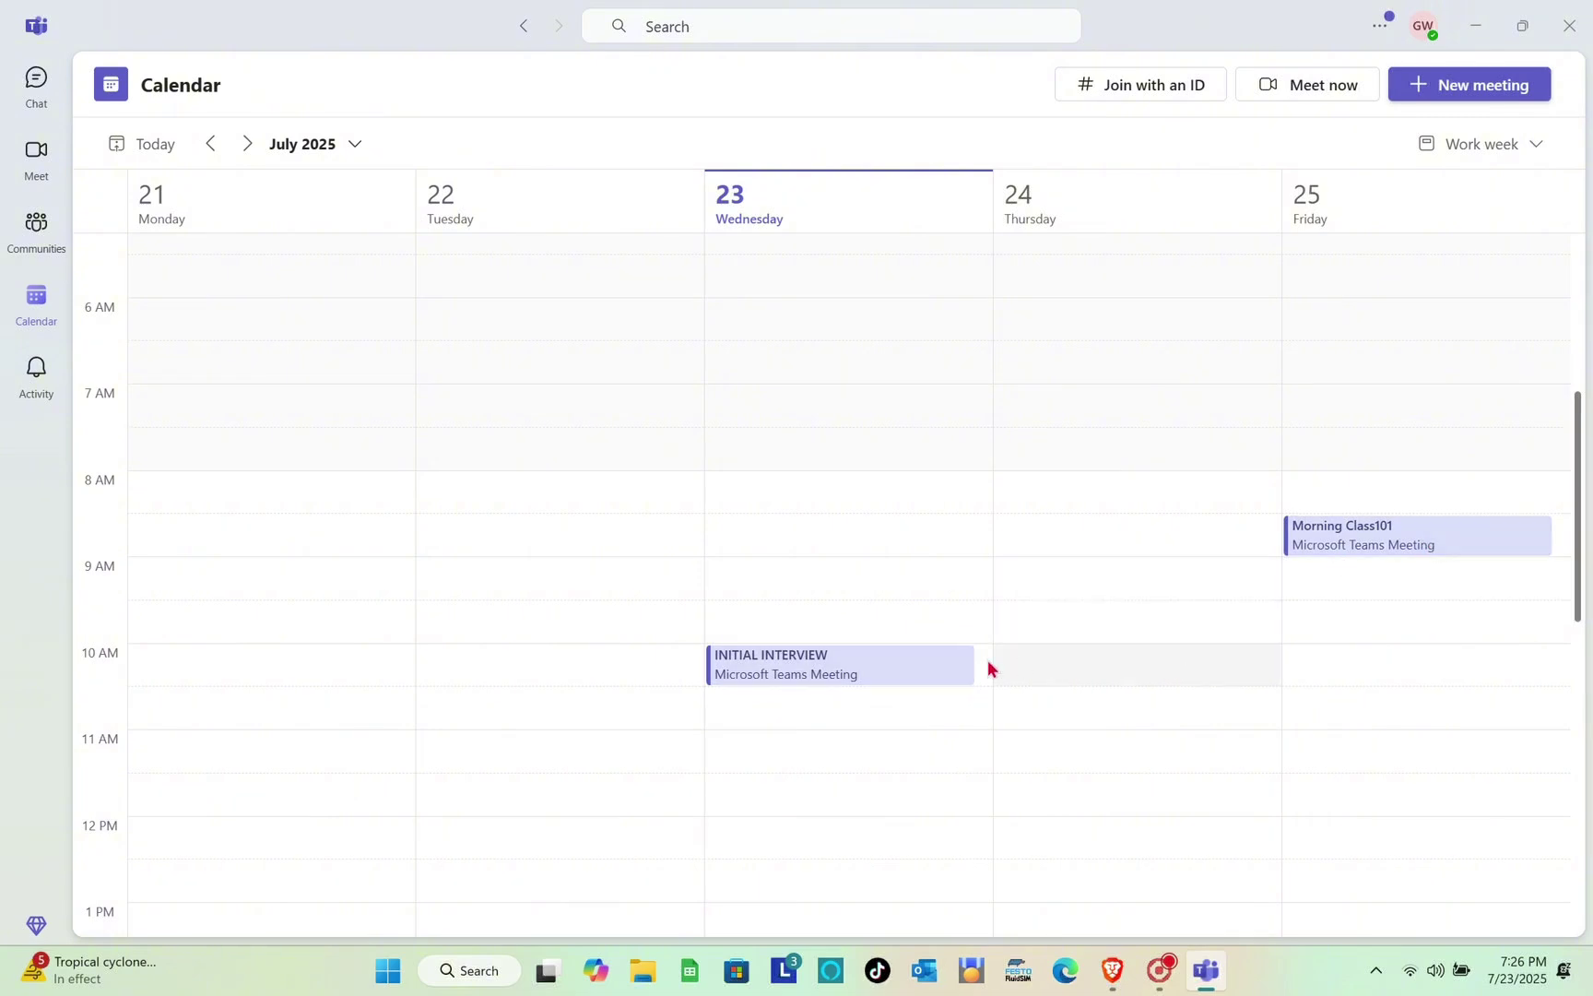
click(949, 668)
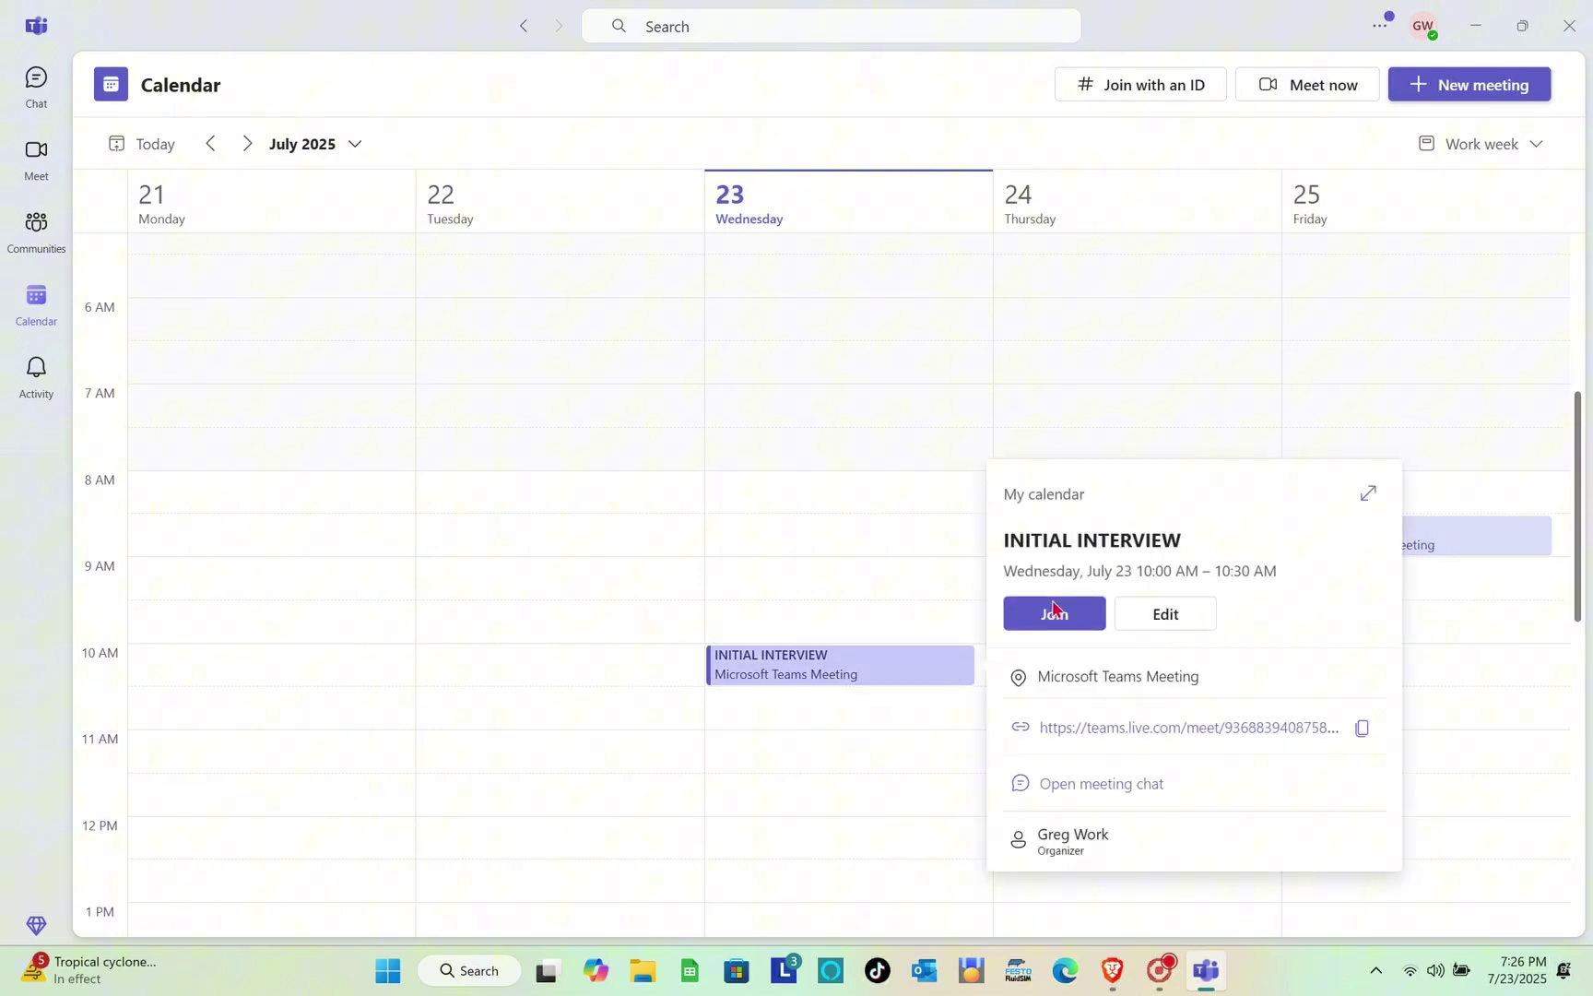
click(1494, 542)
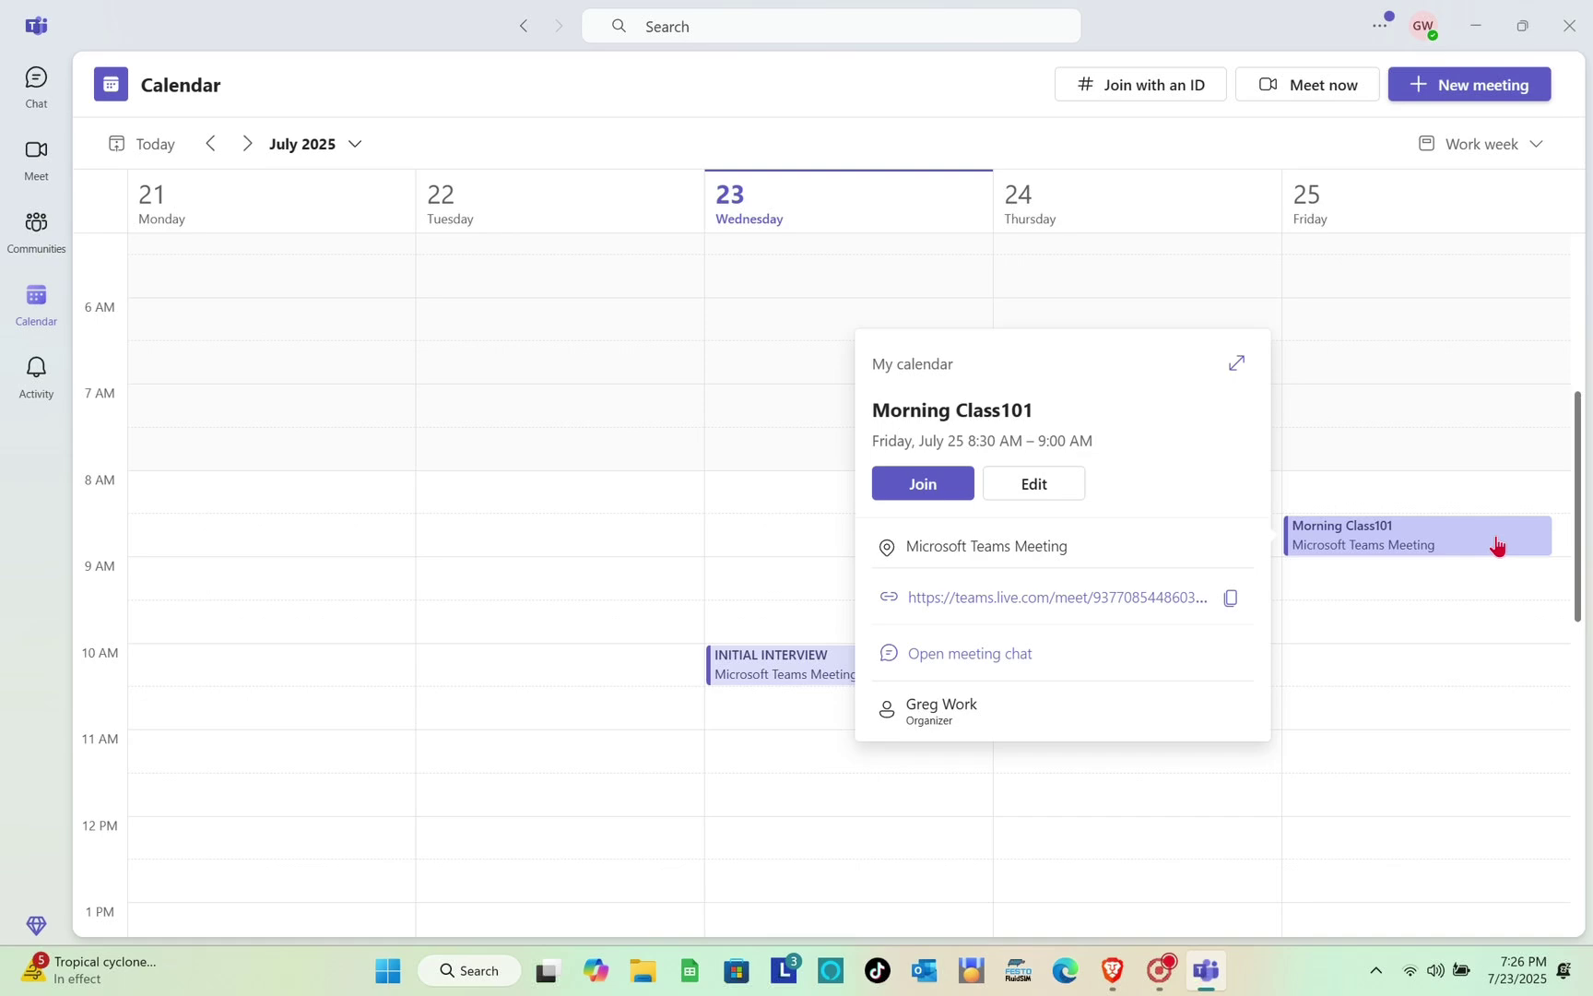
key(Escape)
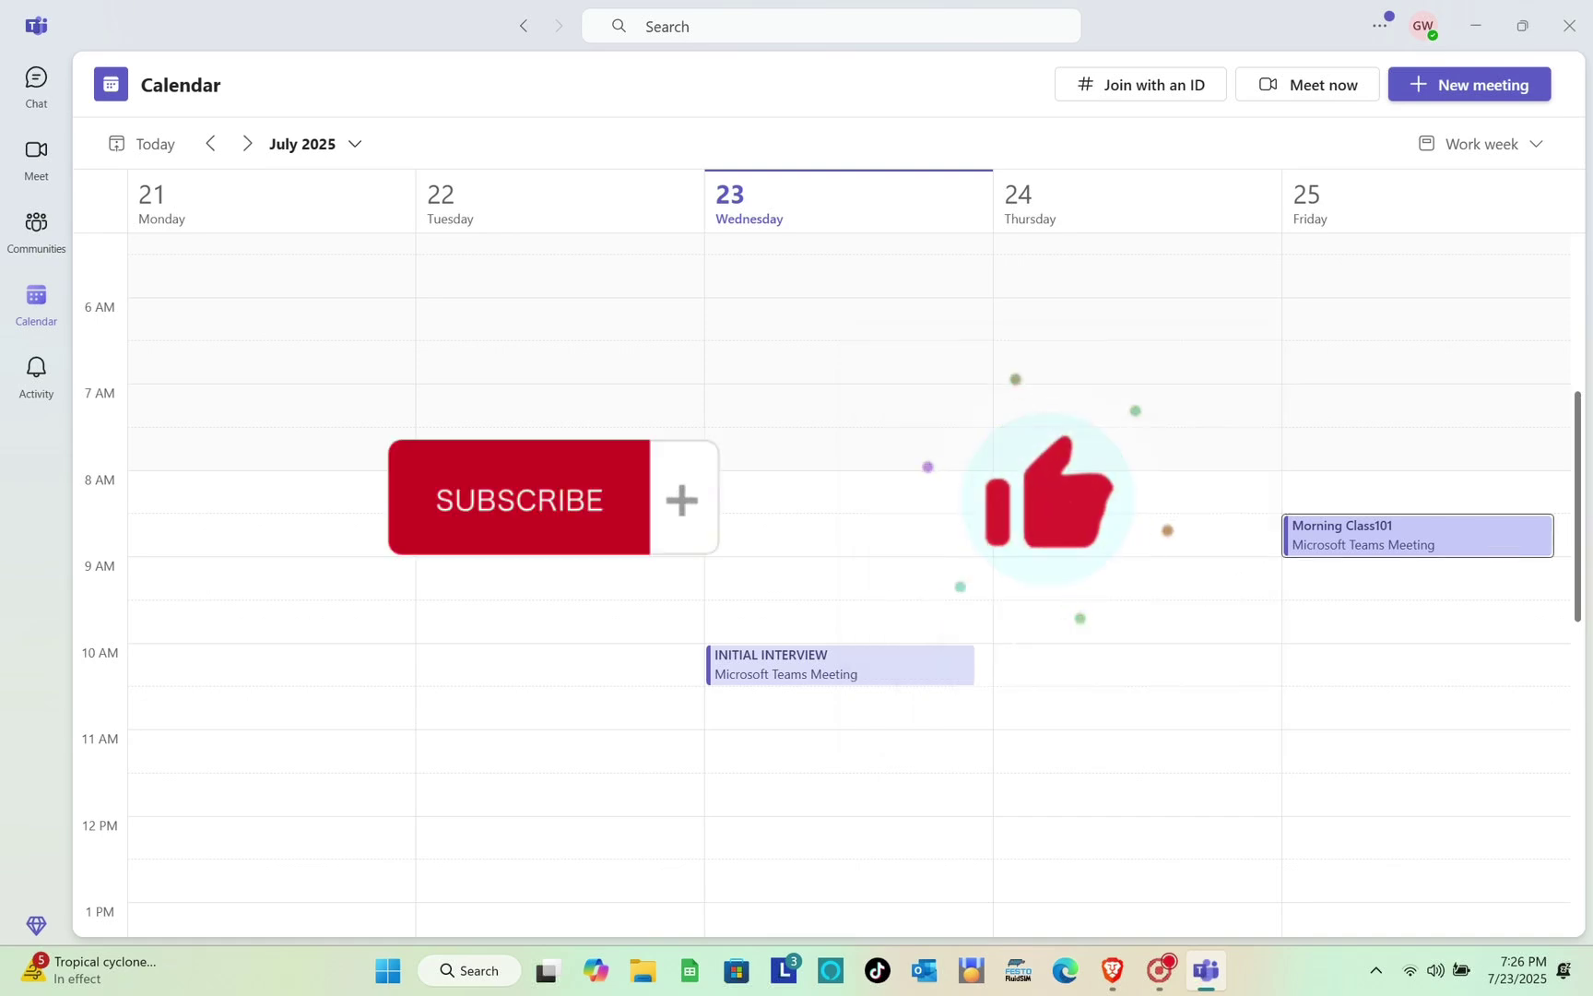